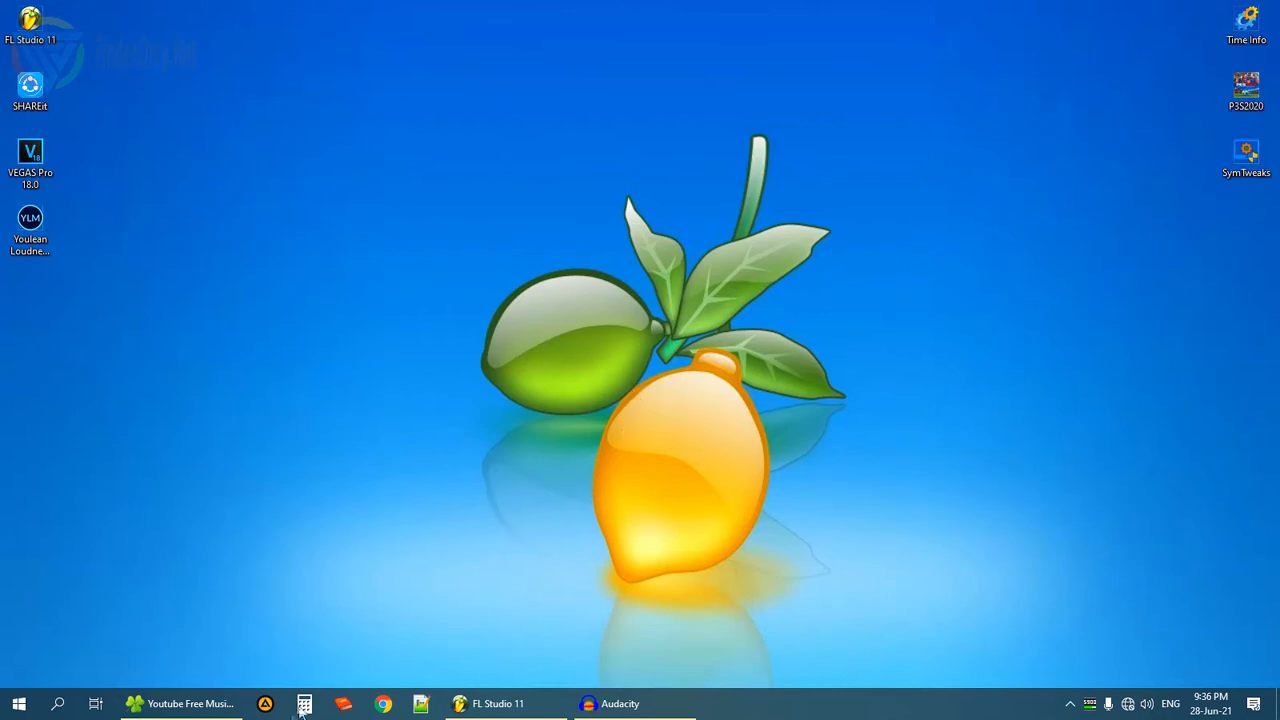
Switch to AIMP and lower the playback volume of the current track to 10%.
{"action": "left_click", "coordinate": [265, 704]}
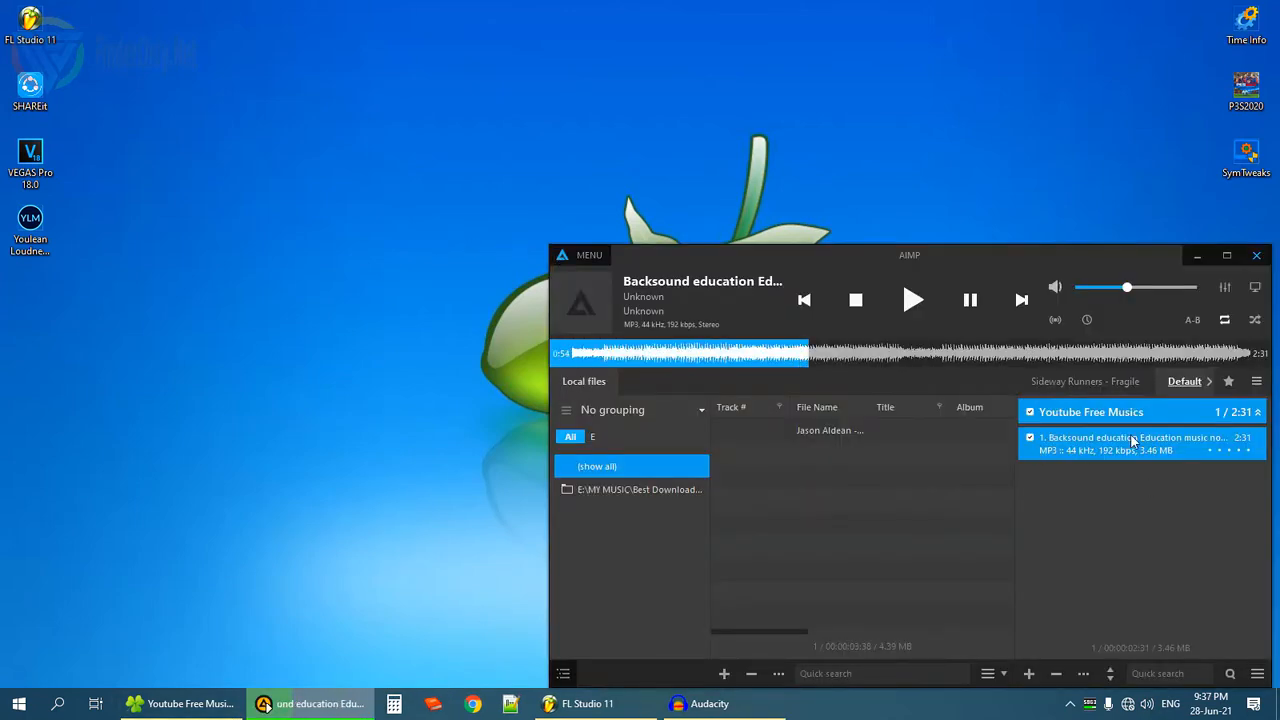
{"action": "left_click", "coordinate": [1098, 289]}
{"action": "left_click_drag", "start_coordinate": [1099, 292], "coordinate": [1085, 291]}
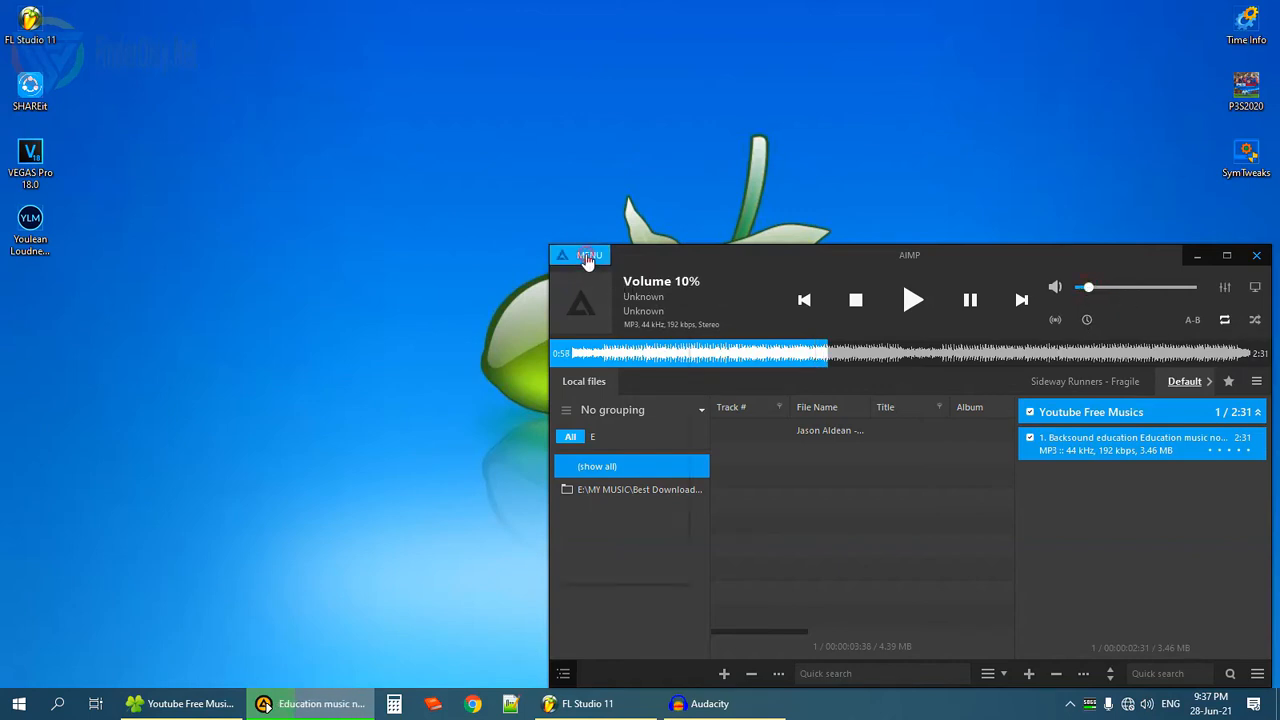
Set the Speed effect in the DSP Manager to 1.25 X and listen with the volume briefly raised to 39%.
{"action": "left_click", "coordinate": [588, 255]}
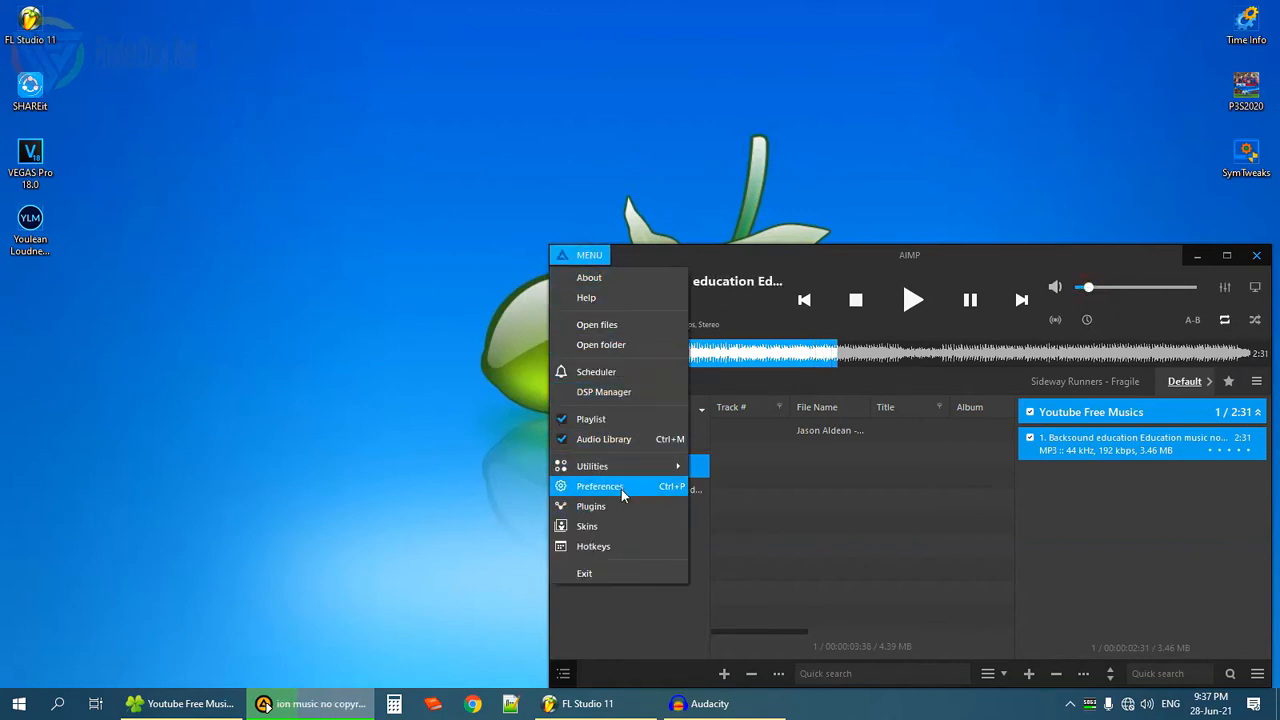
{"action": "left_click", "coordinate": [605, 392]}
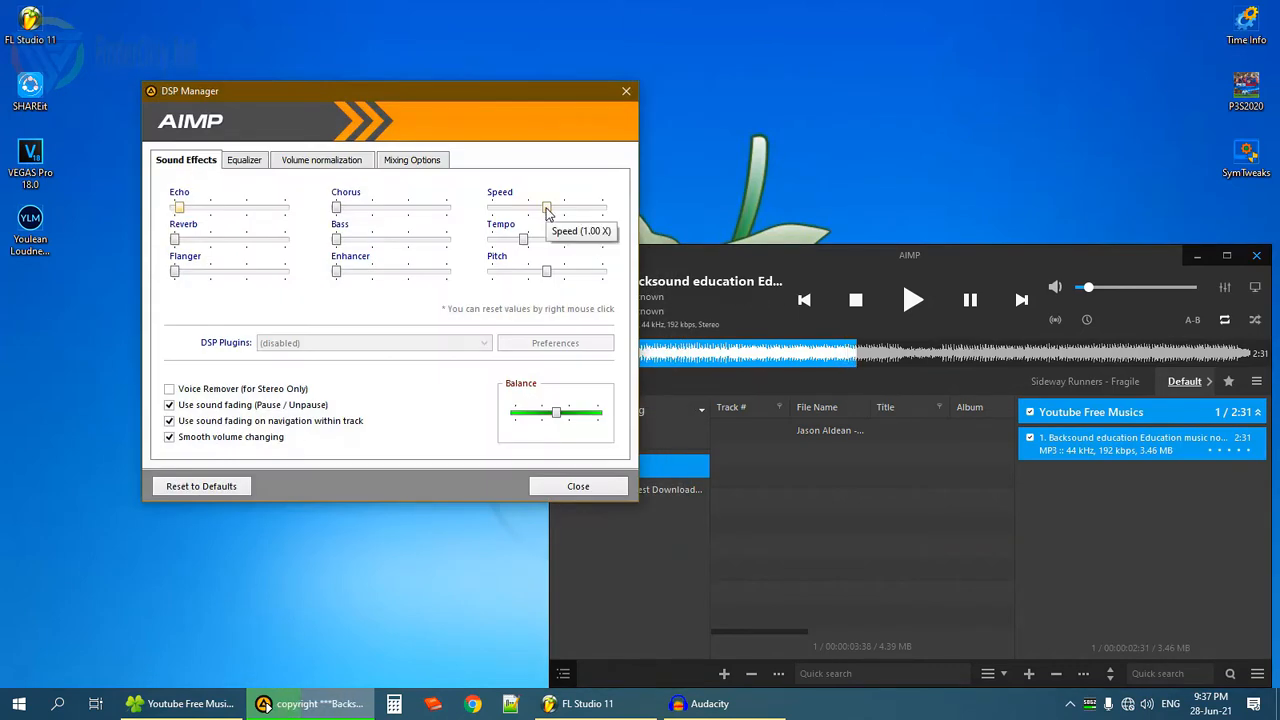
{"action": "left_click_drag", "start_coordinate": [548, 208], "coordinate": [573, 208]}
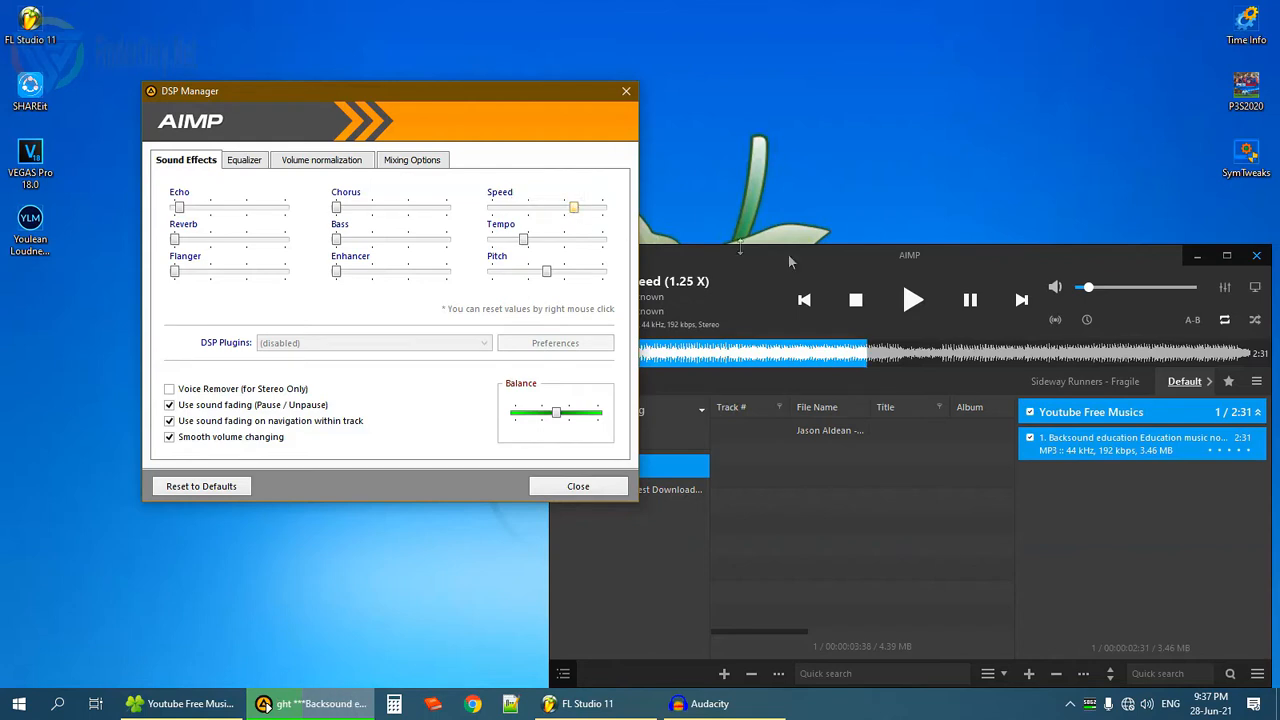
{"action": "left_click", "coordinate": [1125, 288]}
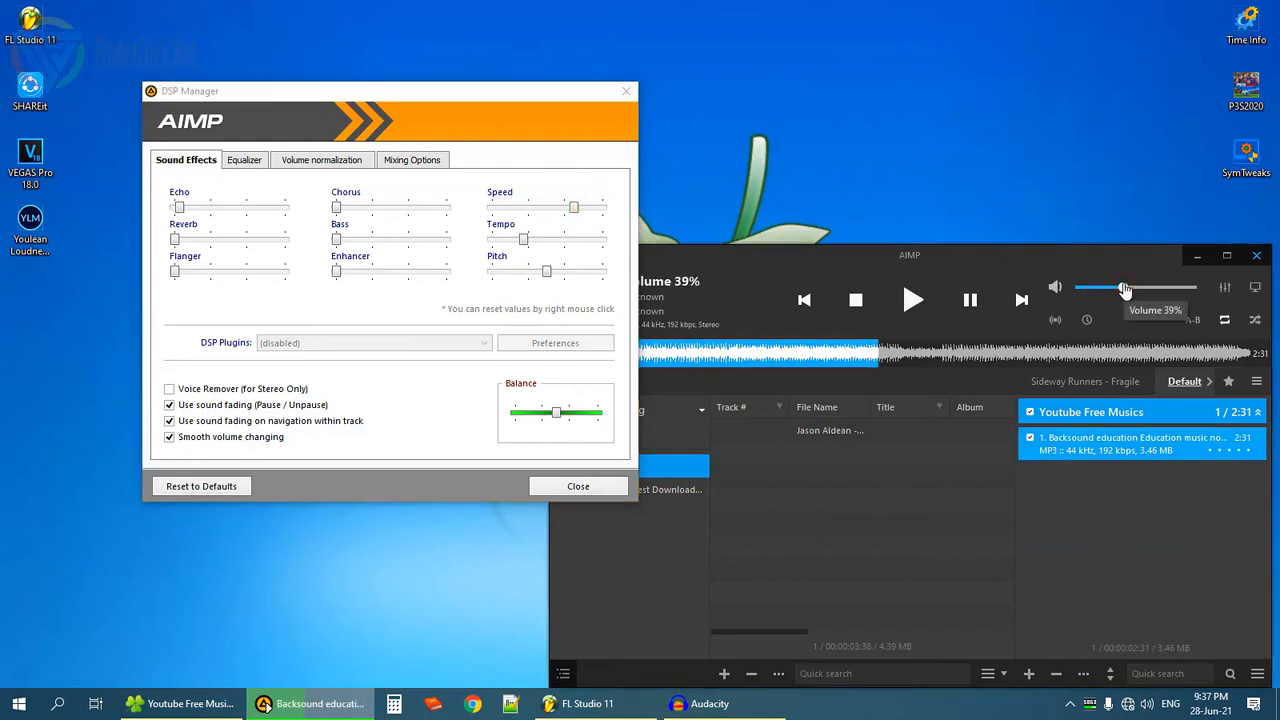
{"action": "left_click", "coordinate": [1097, 288]}
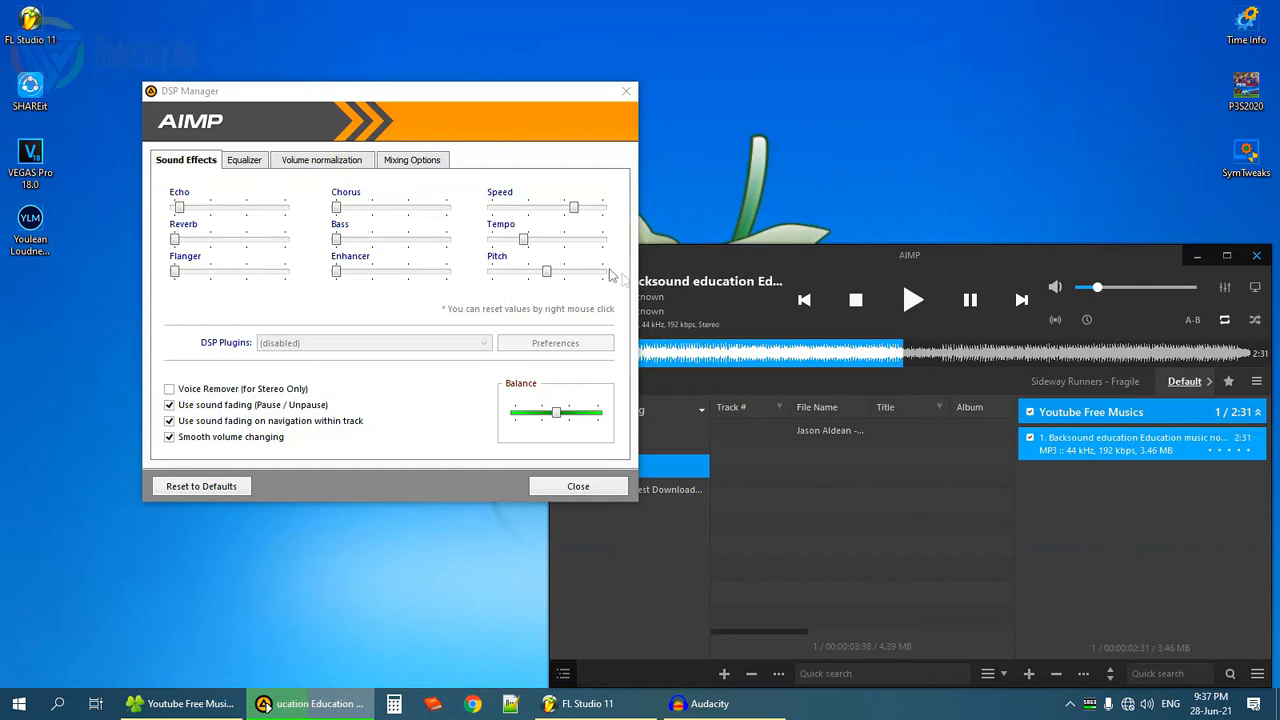
Slow the track well below normal speed in the DSP Manager, audition a further part at 39% volume, then lower the volume and close the player.
{"action": "left_click", "coordinate": [574, 208]}
{"action": "left_click_drag", "start_coordinate": [574, 208], "coordinate": [503, 214]}
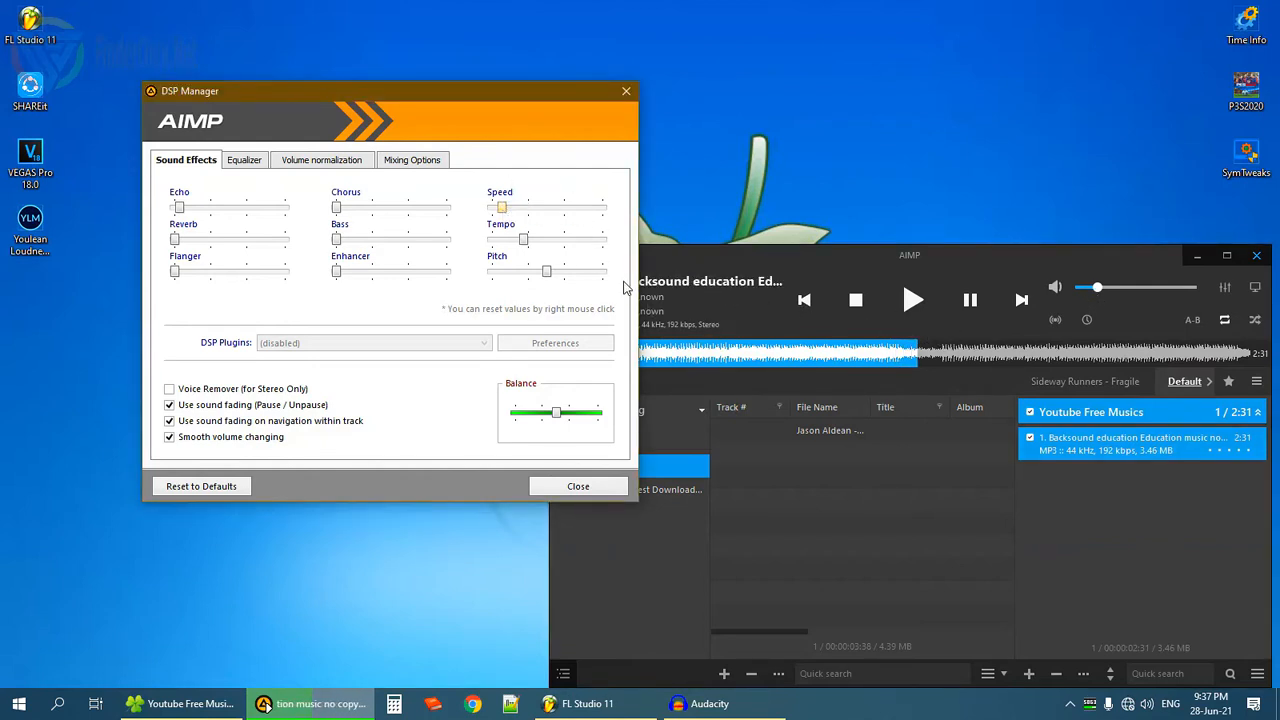
{"action": "left_click", "coordinate": [995, 358]}
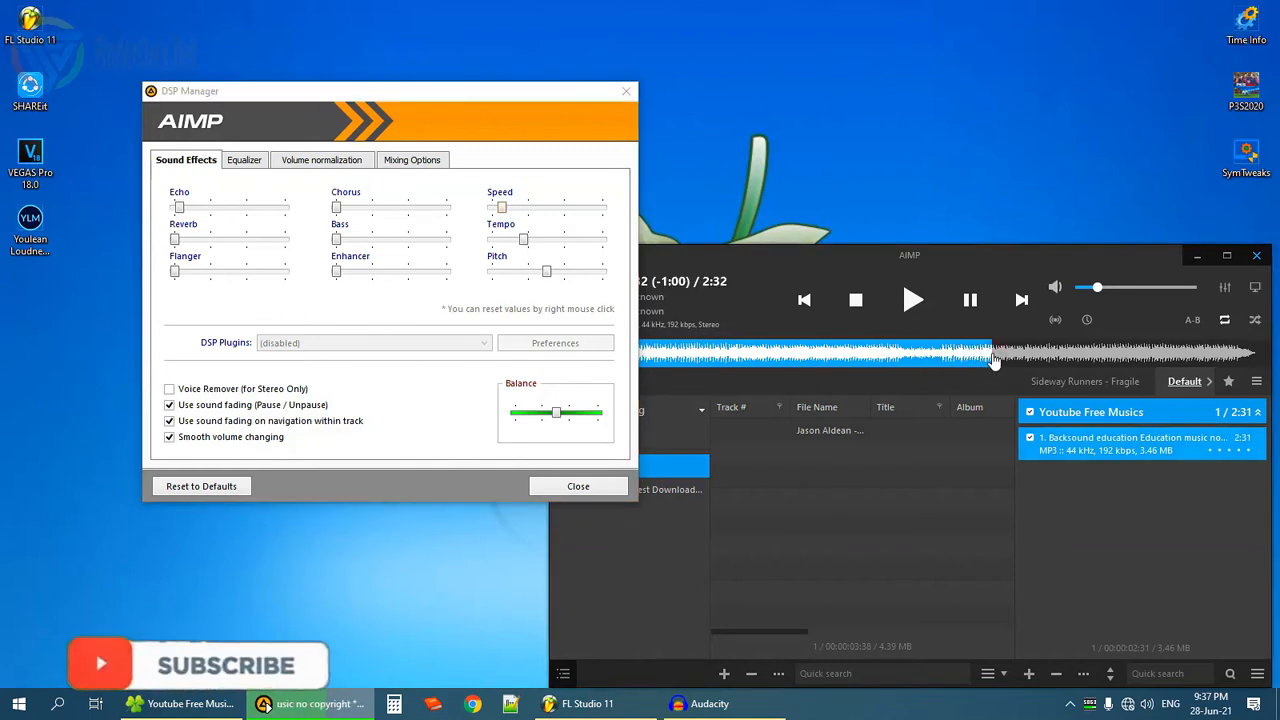
{"action": "left_click", "coordinate": [1124, 289]}
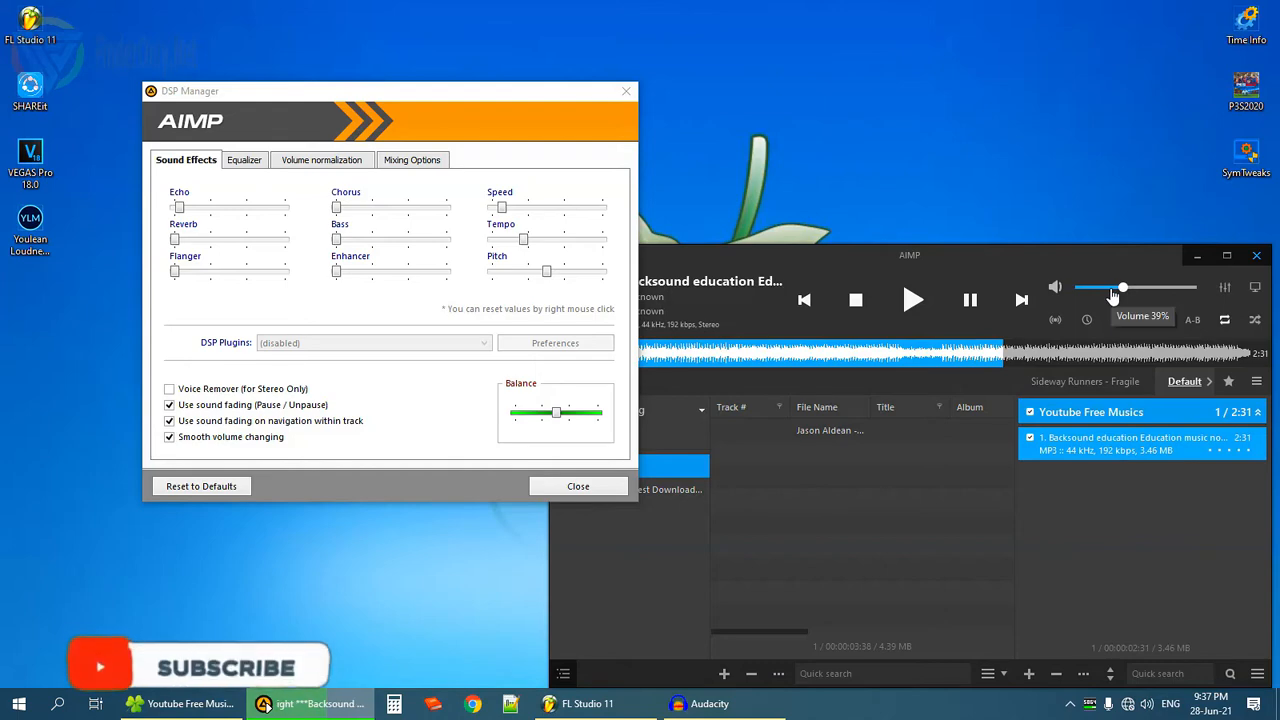
{"action": "left_click", "coordinate": [1110, 290]}
{"action": "left_click", "coordinate": [629, 92]}
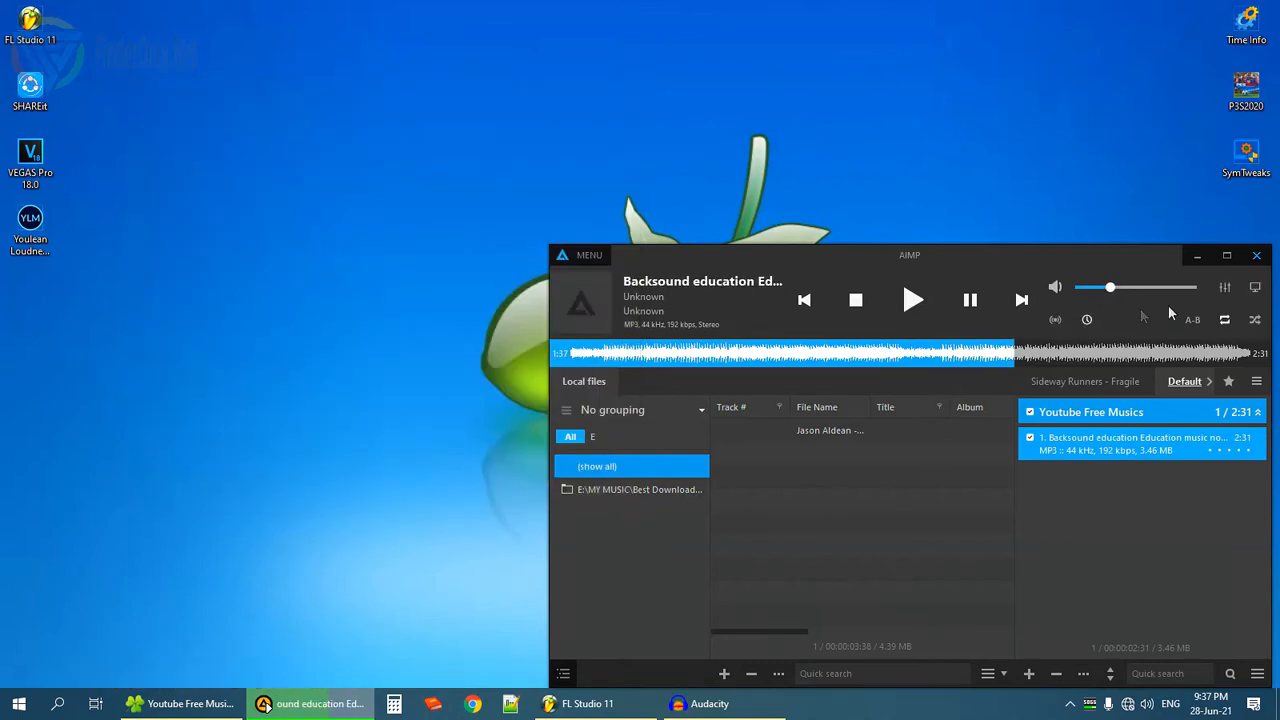
{"action": "left_click", "coordinate": [1256, 255]}
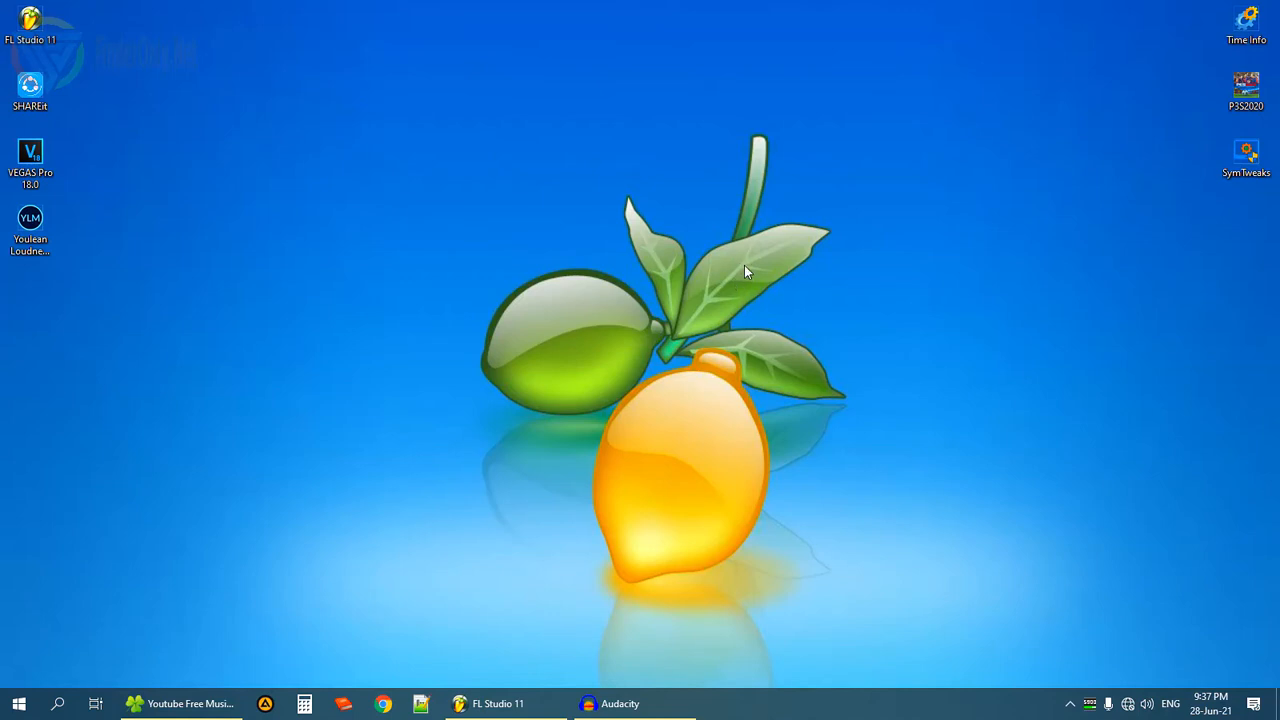
Switch to FL Studio and import the audio file "Backsound education Education music no copyright" at the start of playlist Track 1.
{"action": "left_click", "coordinate": [492, 703]}
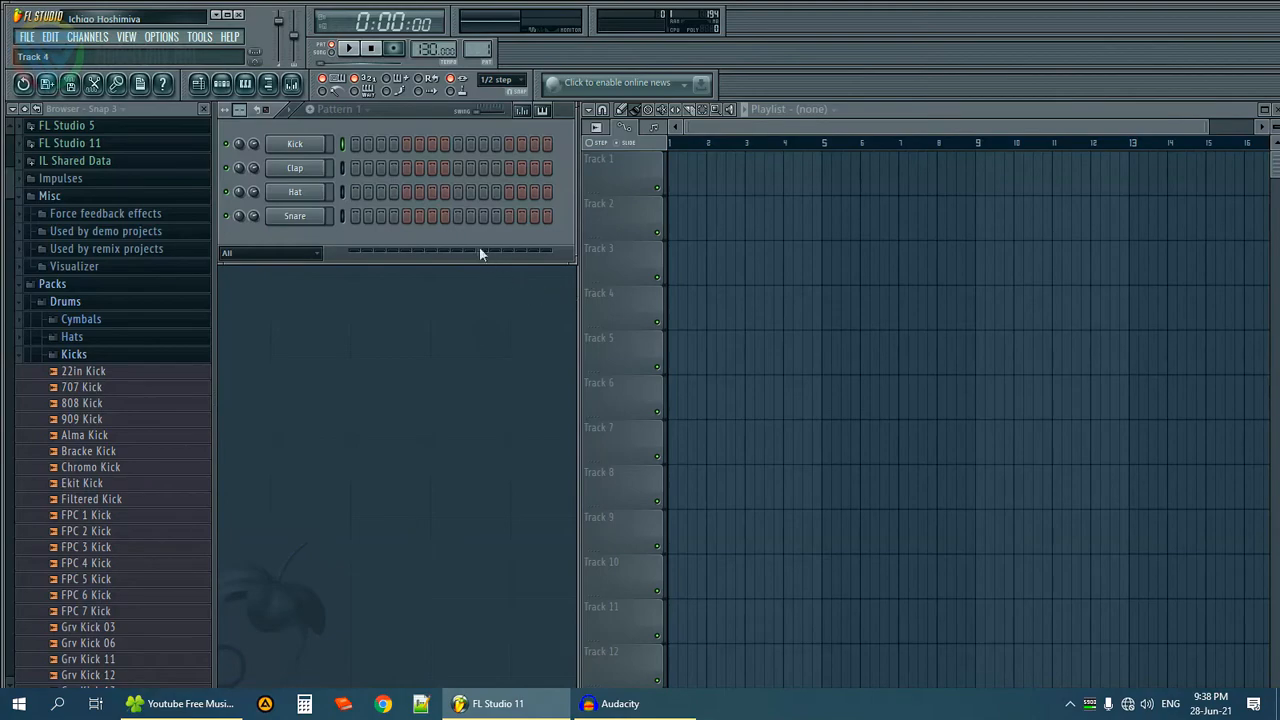
{"action": "left_click", "coordinate": [182, 705]}
{"action": "left_click_drag", "start_coordinate": [480, 229], "coordinate": [733, 165]}
Play the imported clip from about bar 2 to hear its original speed, and stop playback.
{"action": "left_click", "coordinate": [714, 143]}
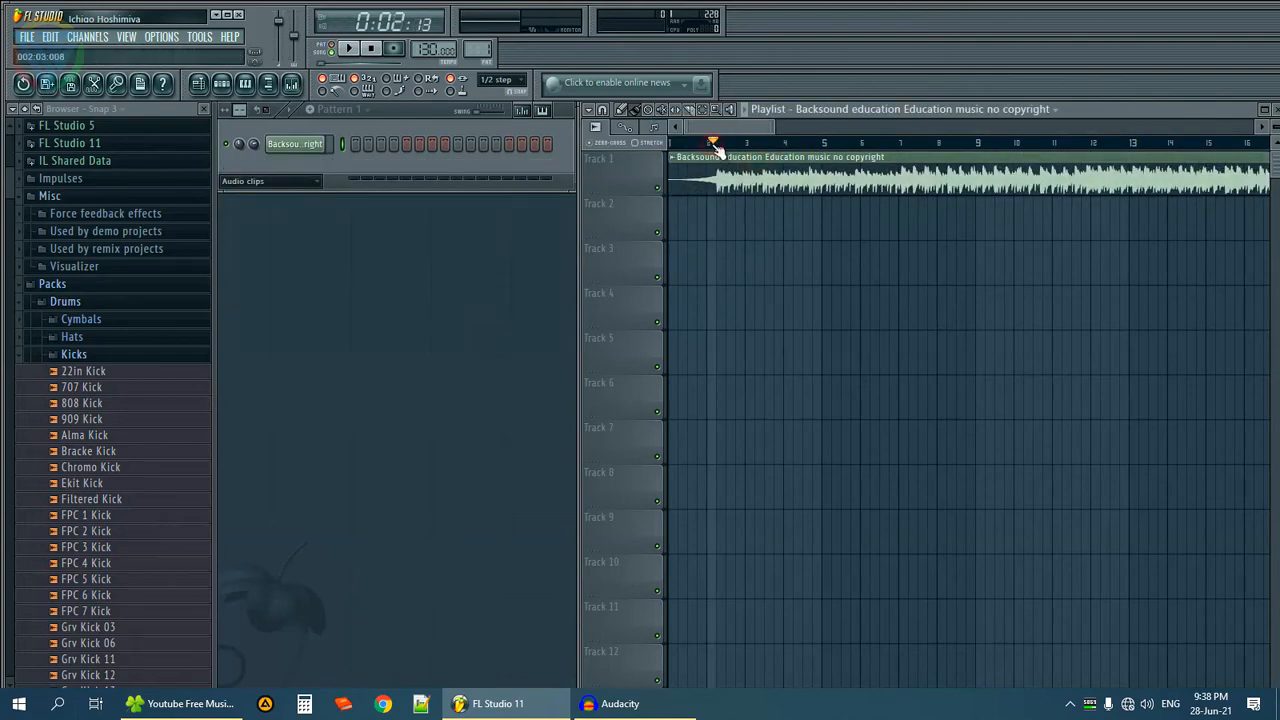
{"action": "key", "text": "space"}
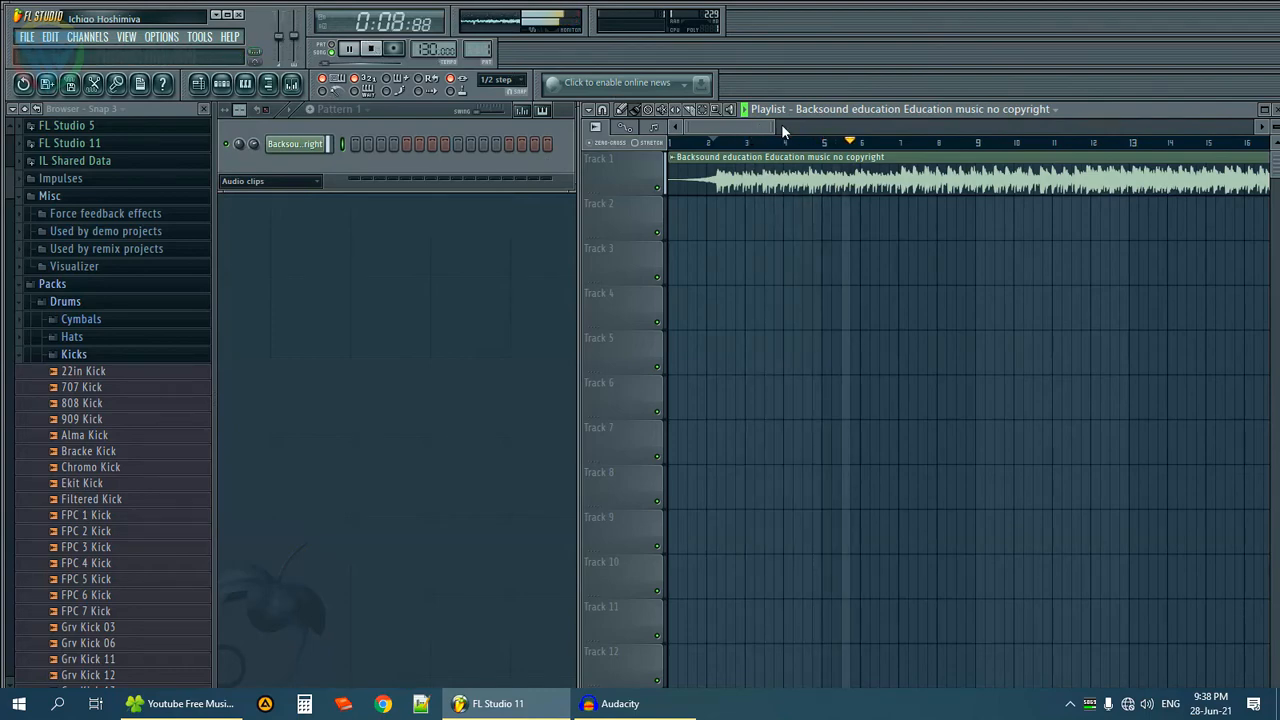
{"action": "key", "text": "space"}
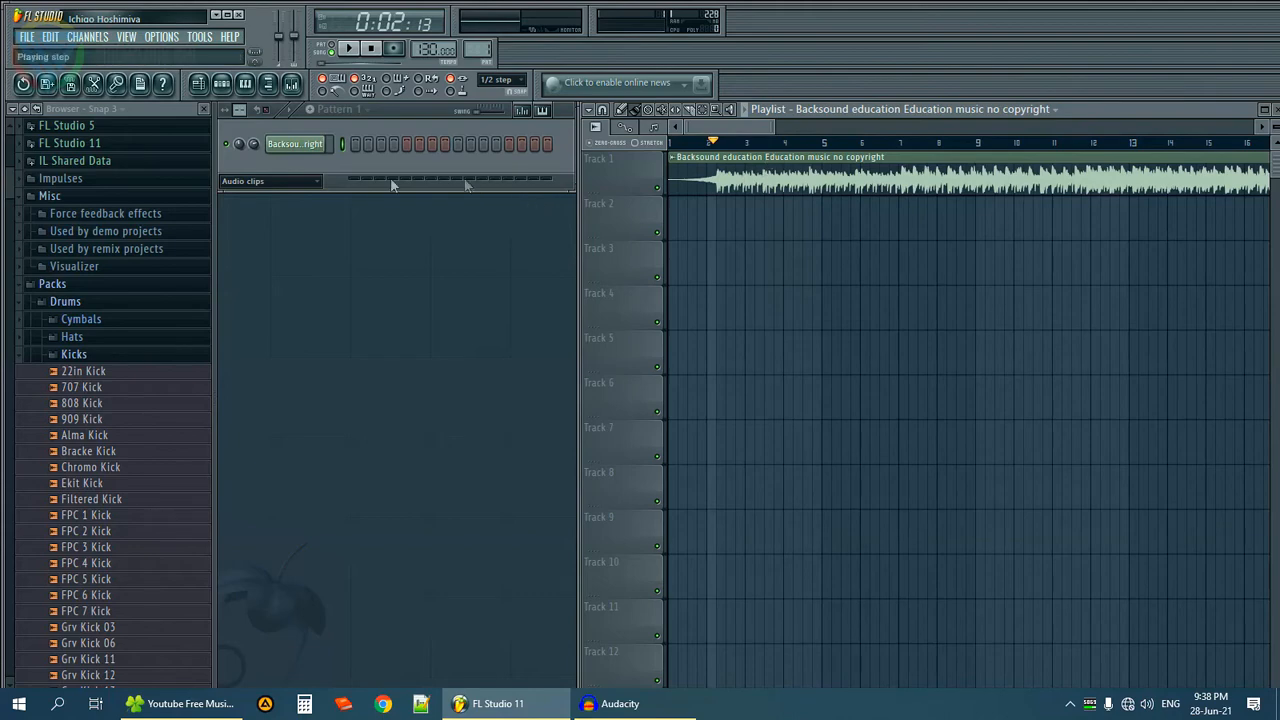
Open the audio clip's channel settings and set its time stretching method to Auto.
{"action": "left_click", "coordinate": [295, 144]}
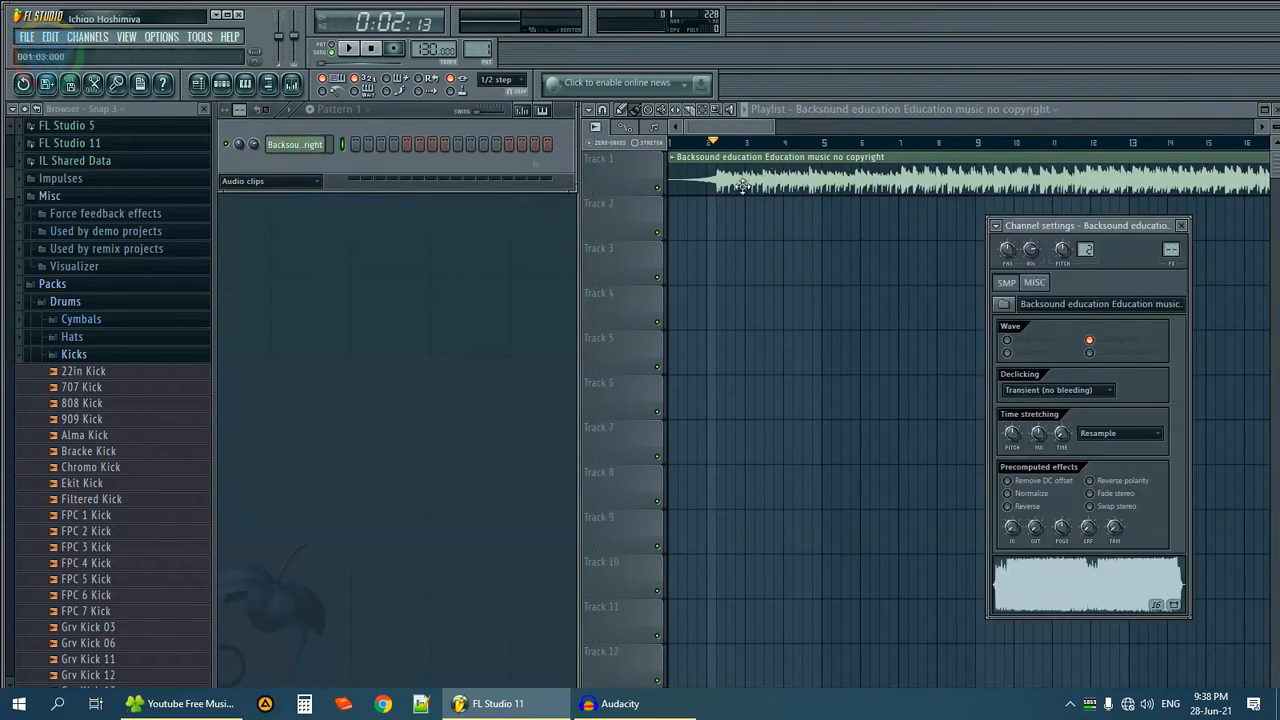
{"action": "left_click_drag", "start_coordinate": [1088, 234], "coordinate": [553, 184]}
{"action": "left_click", "coordinate": [294, 152]}
{"action": "left_click_drag", "start_coordinate": [546, 182], "coordinate": [566, 150]}
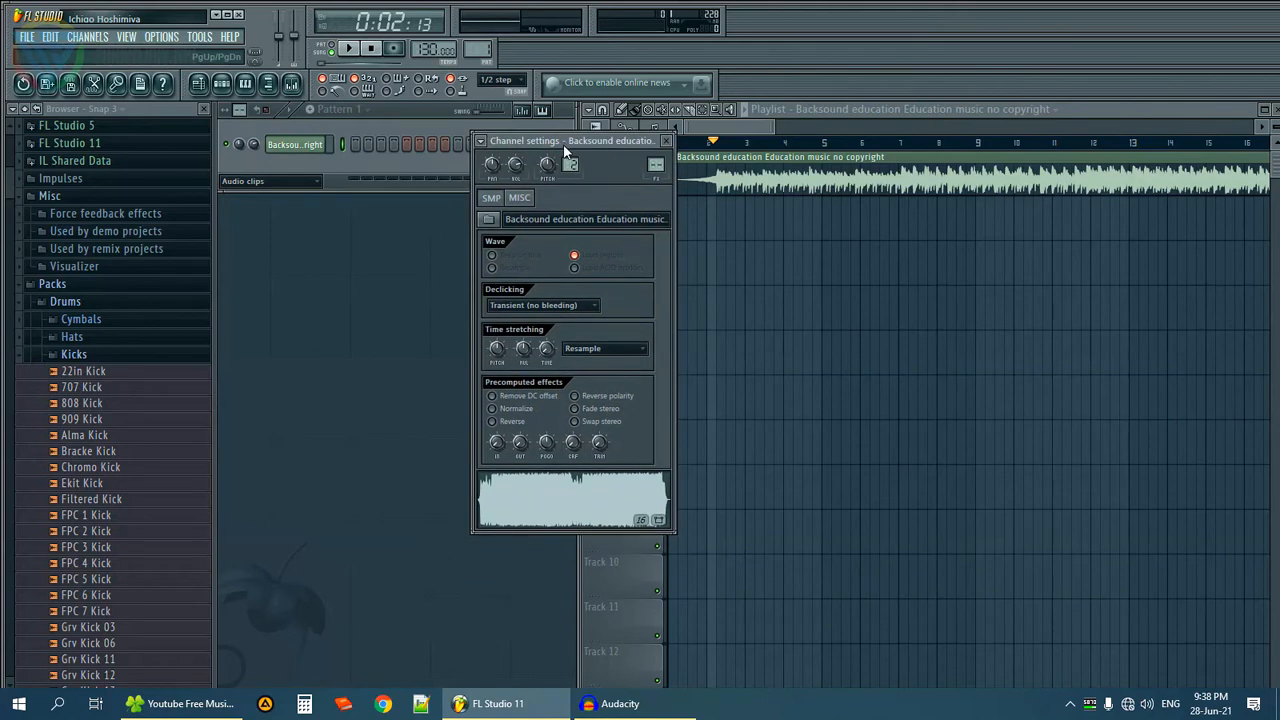
{"action": "left_click", "coordinate": [521, 198]}
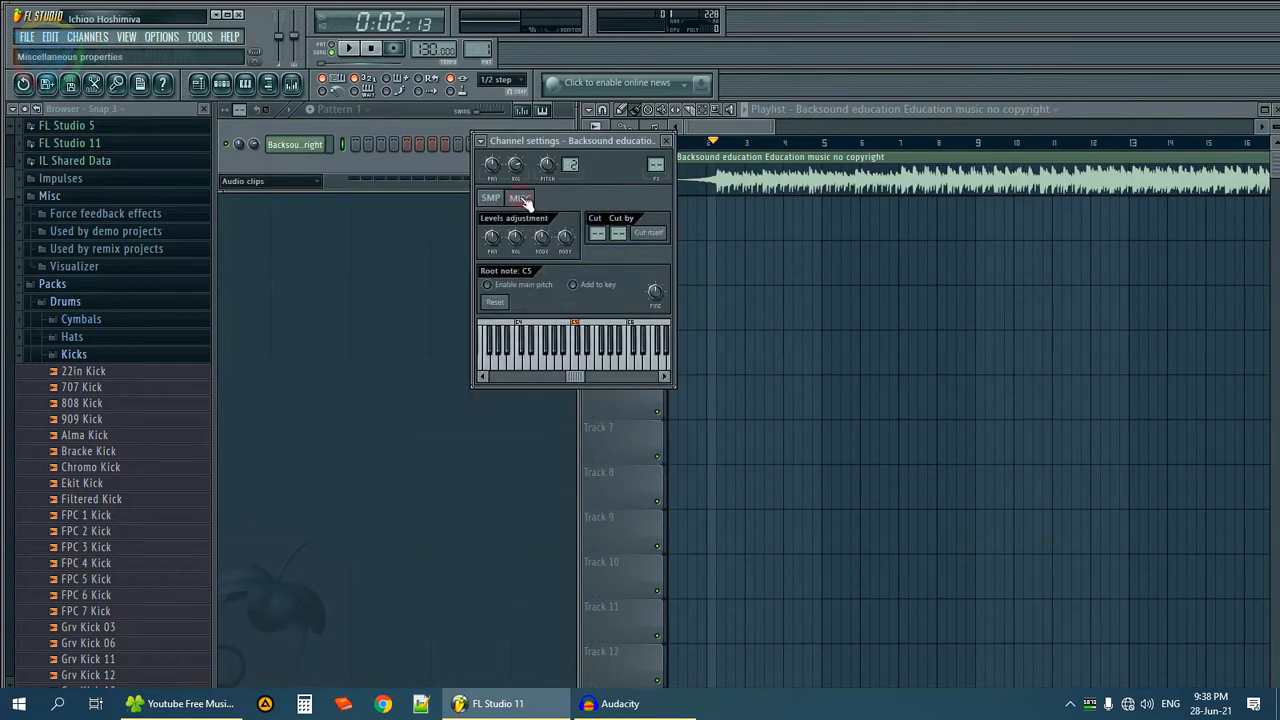
{"action": "left_click", "coordinate": [494, 197]}
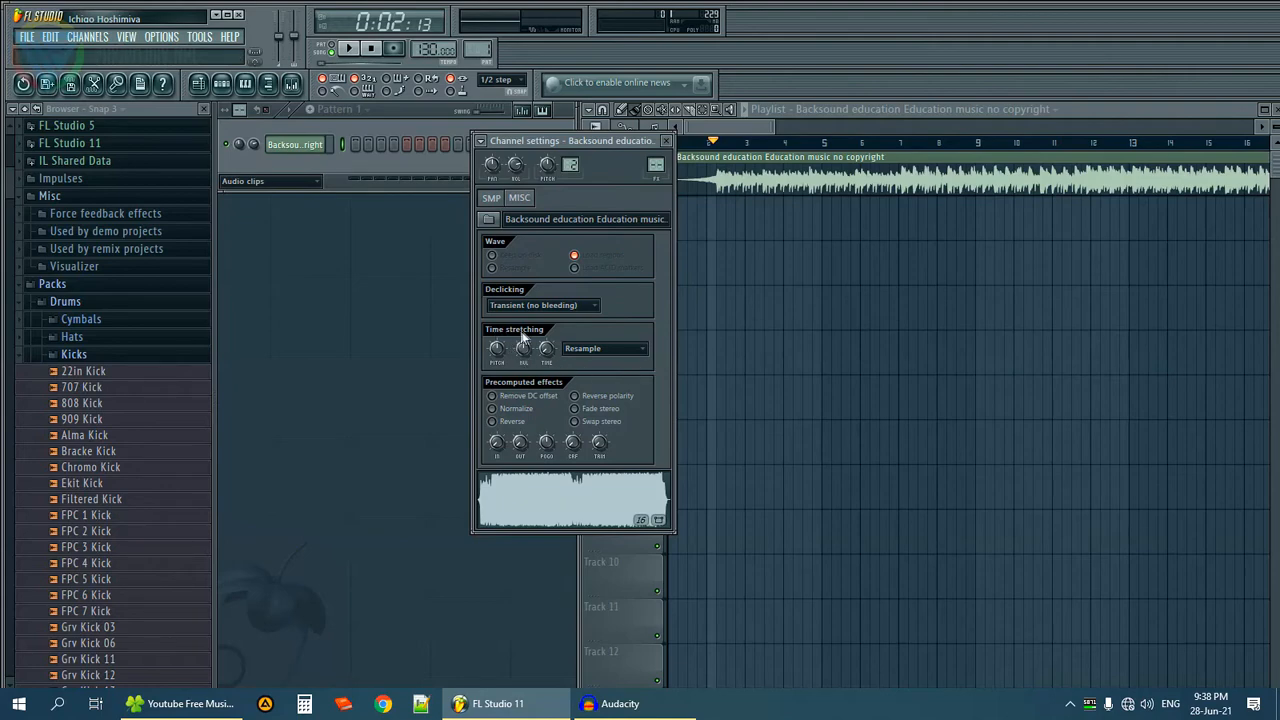
{"action": "left_click", "coordinate": [605, 348]}
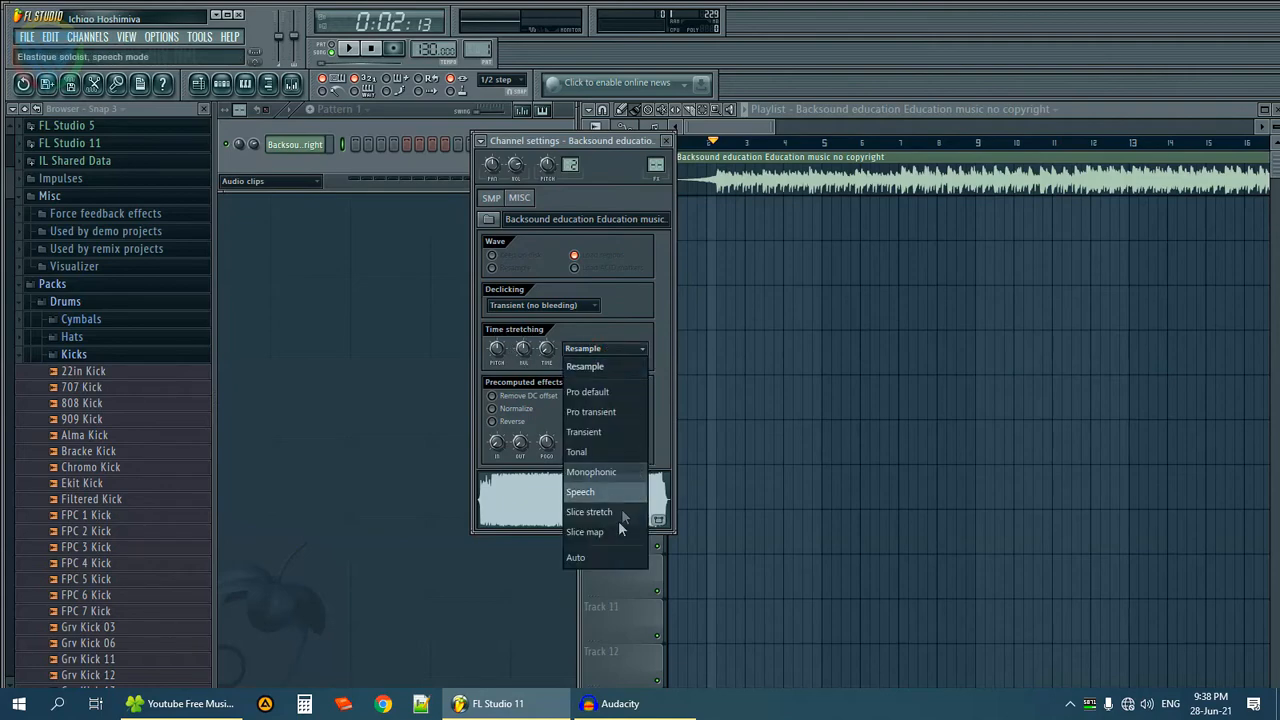
{"action": "left_click", "coordinate": [585, 557]}
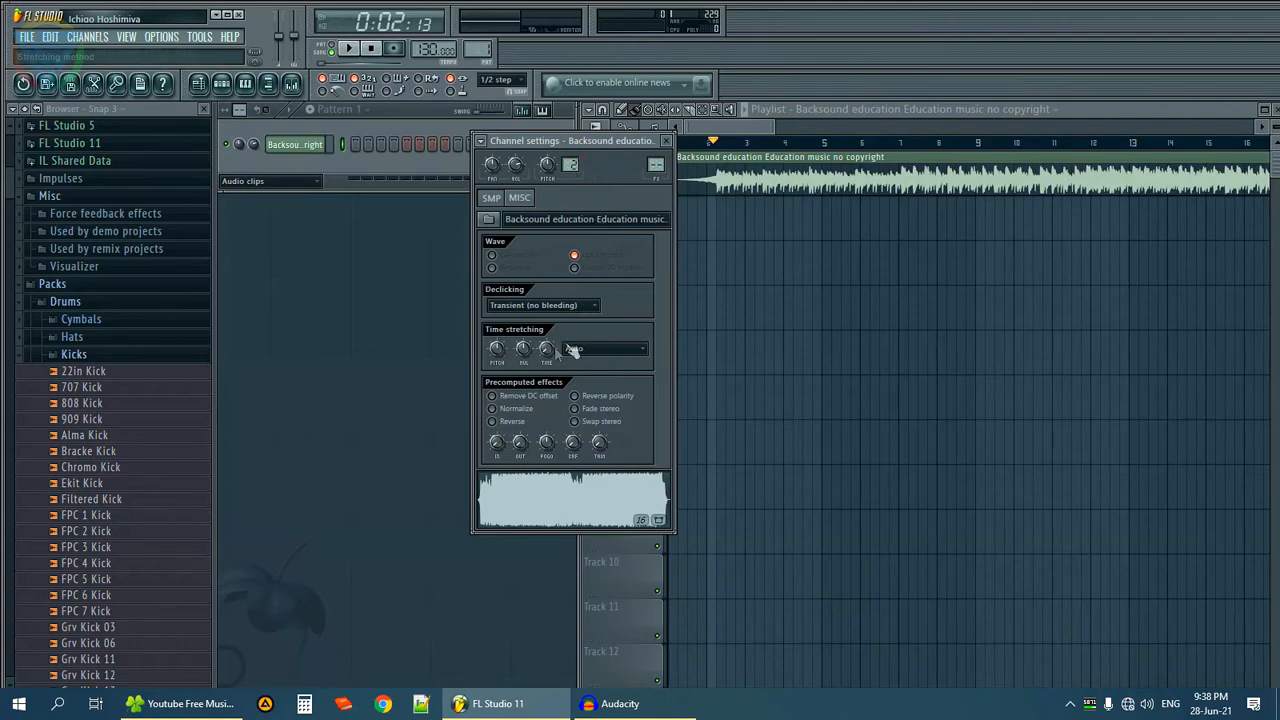
Decrease the clip's time stretching multiplier to make the audio faster, and play part of the result.
{"action": "left_click", "coordinate": [525, 347]}
{"action": "left_click", "coordinate": [522, 346]}
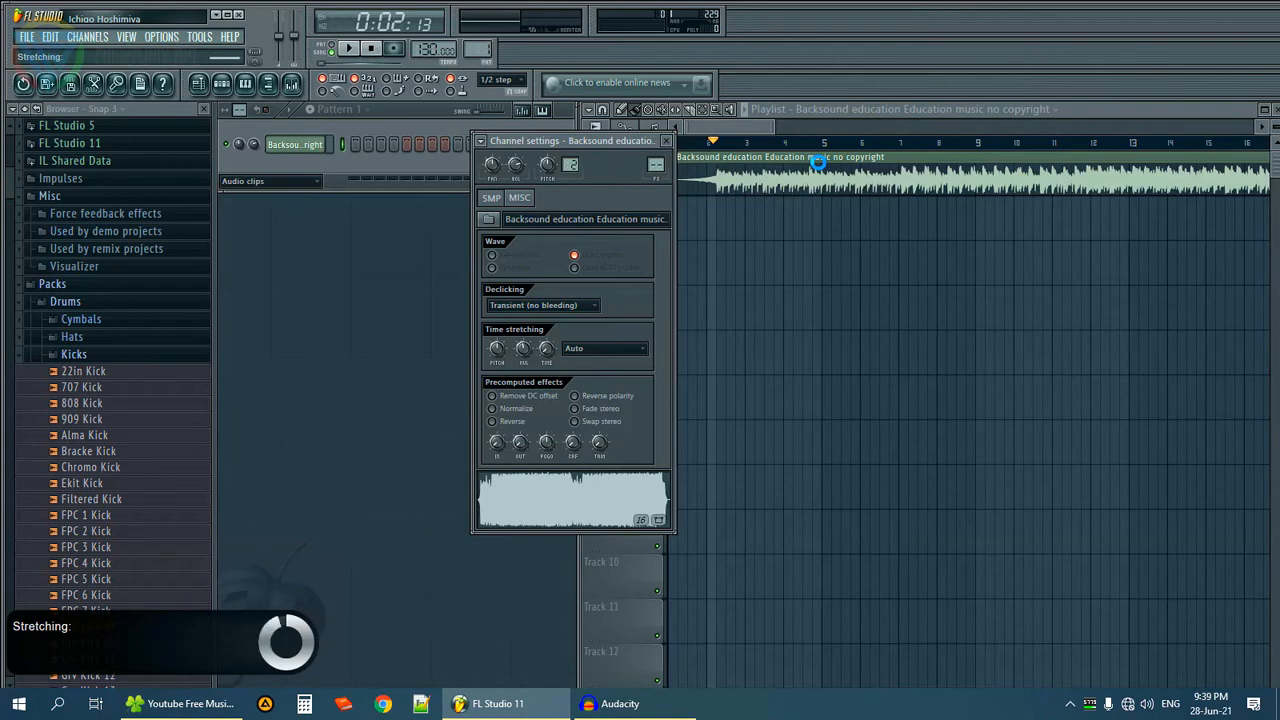
{"action": "left_click_drag", "start_coordinate": [660, 143], "coordinate": [626, 150]}
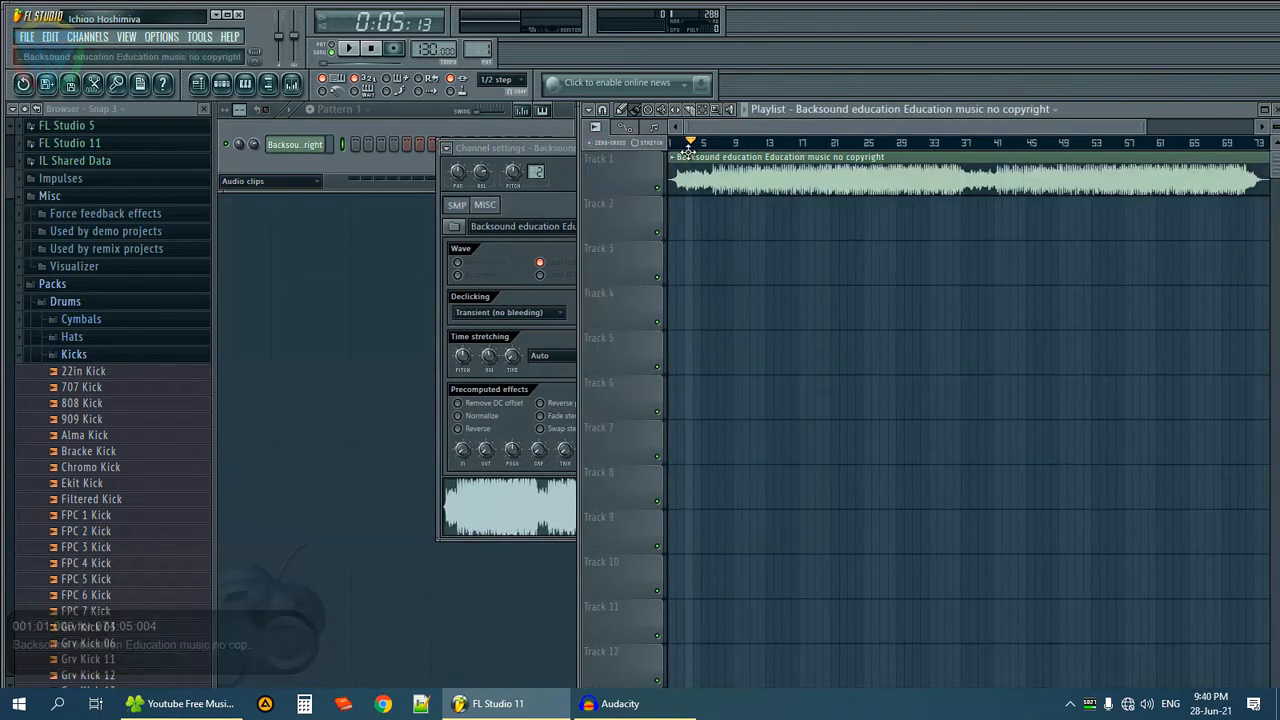
{"action": "key", "text": "space"}
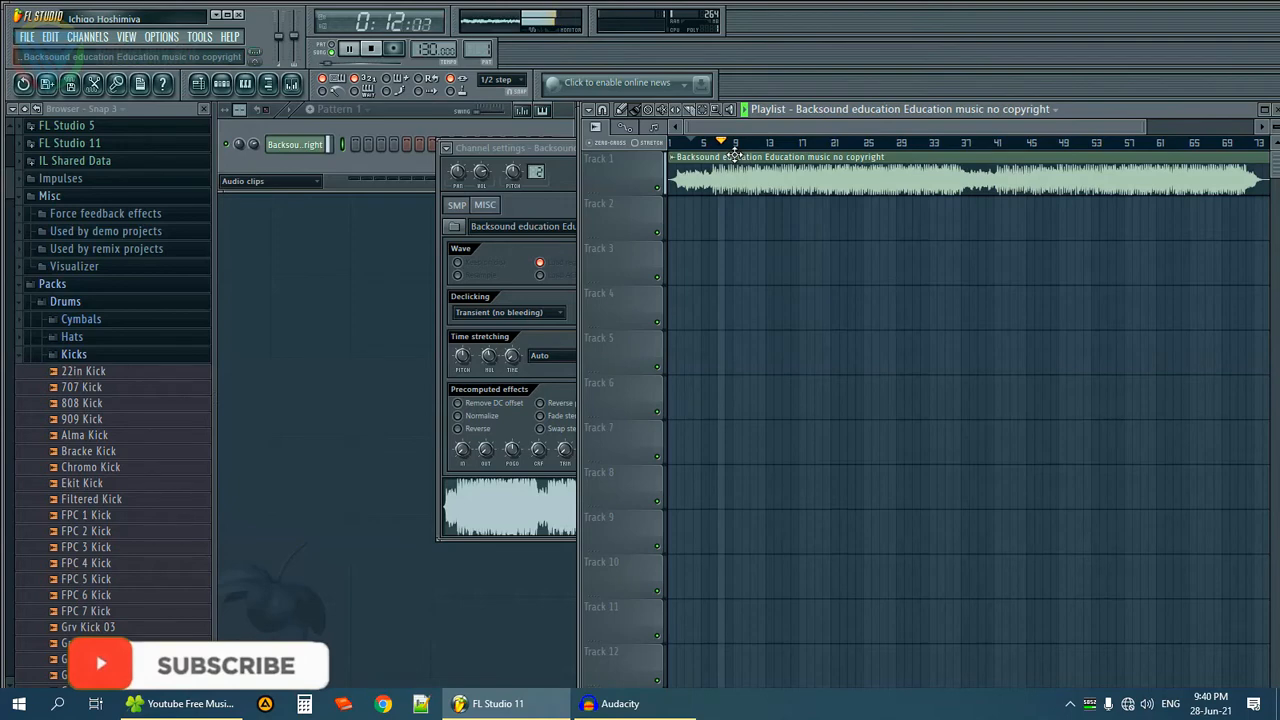
{"action": "key", "text": "space"}
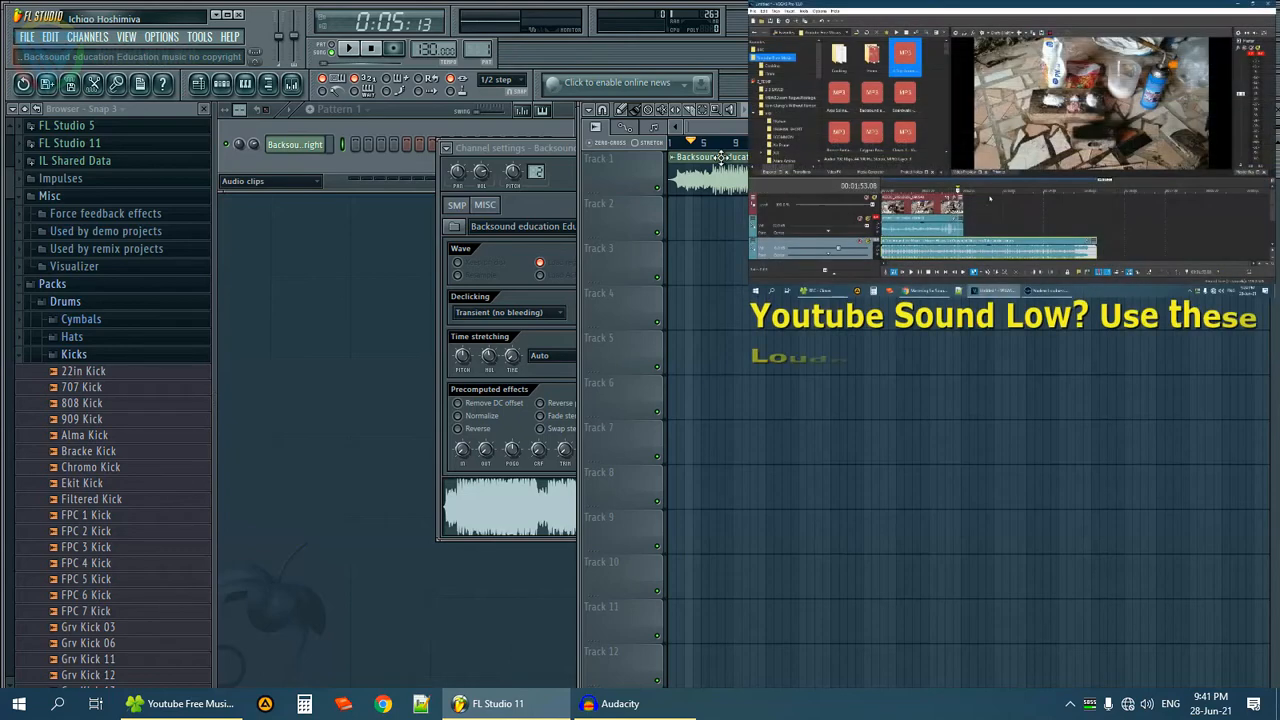
Raise the clip's time stretching multiplier to about 114.87% to slow the audio slightly, and play part of it.
{"action": "left_click_drag", "start_coordinate": [532, 146], "coordinate": [510, 156]}
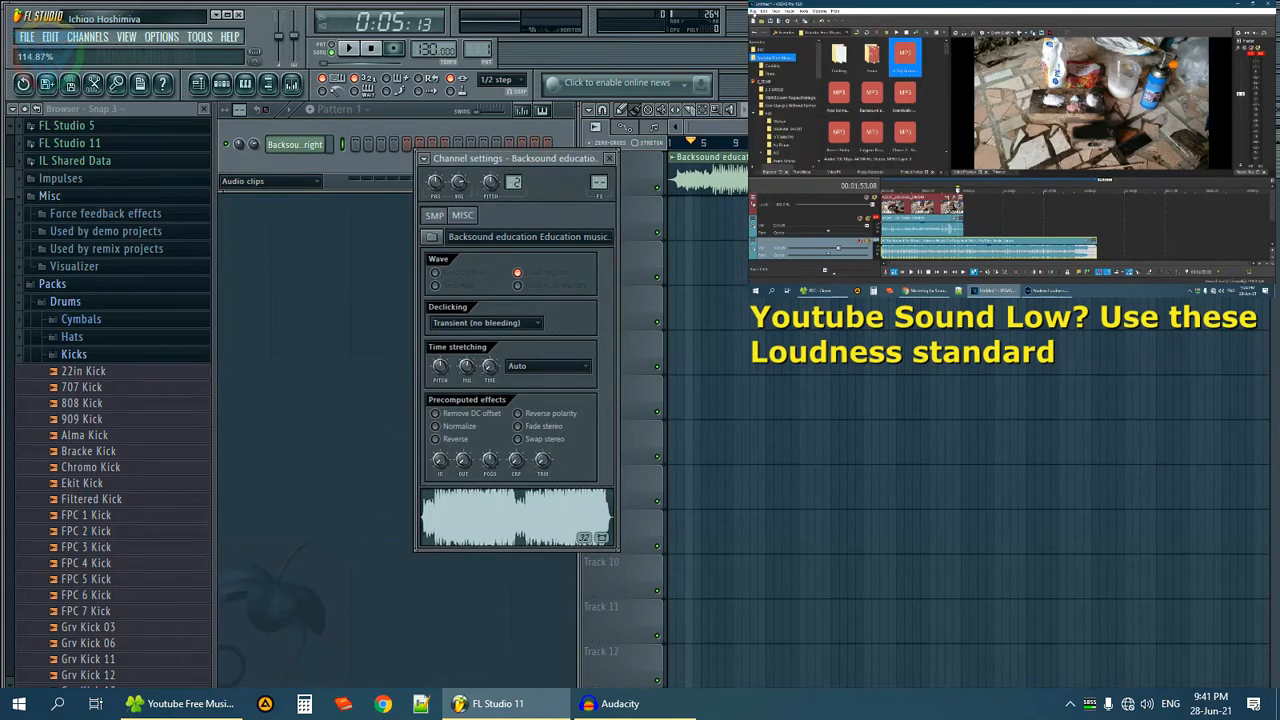
{"action": "left_click_drag", "start_coordinate": [467, 364], "coordinate": [467, 359]}
{"action": "key", "text": "space"}
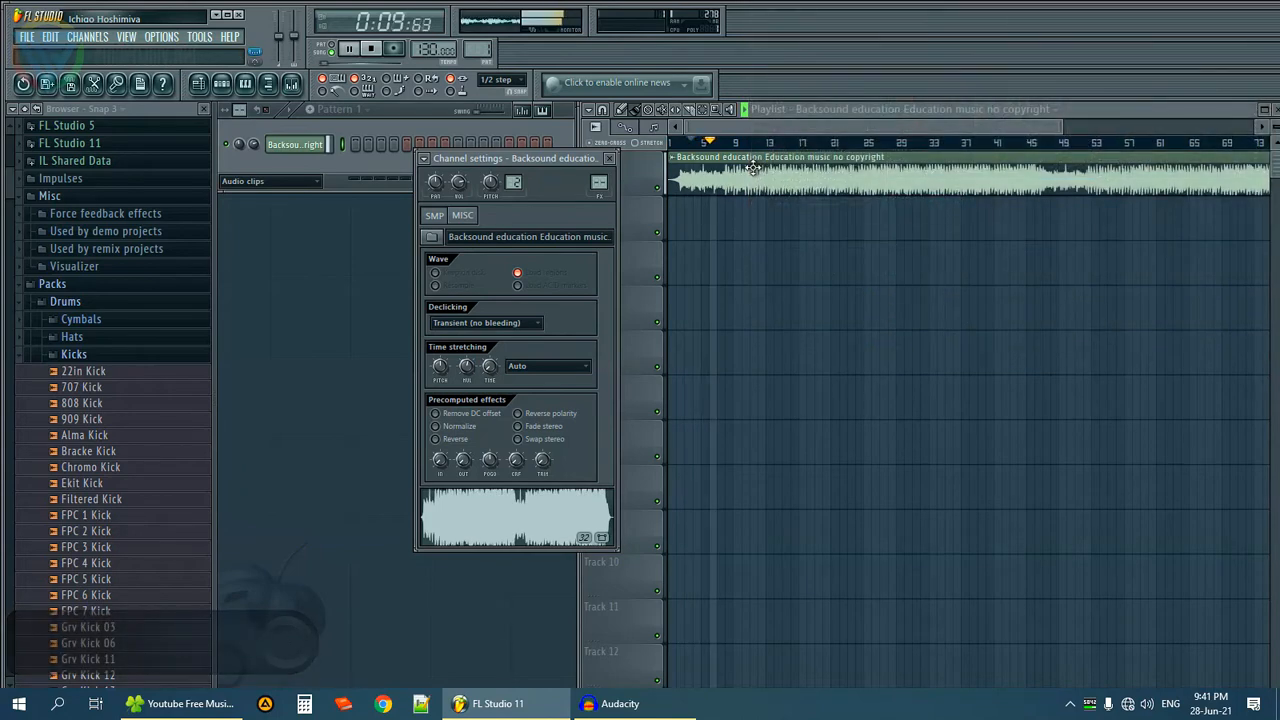
{"action": "key", "text": "space"}
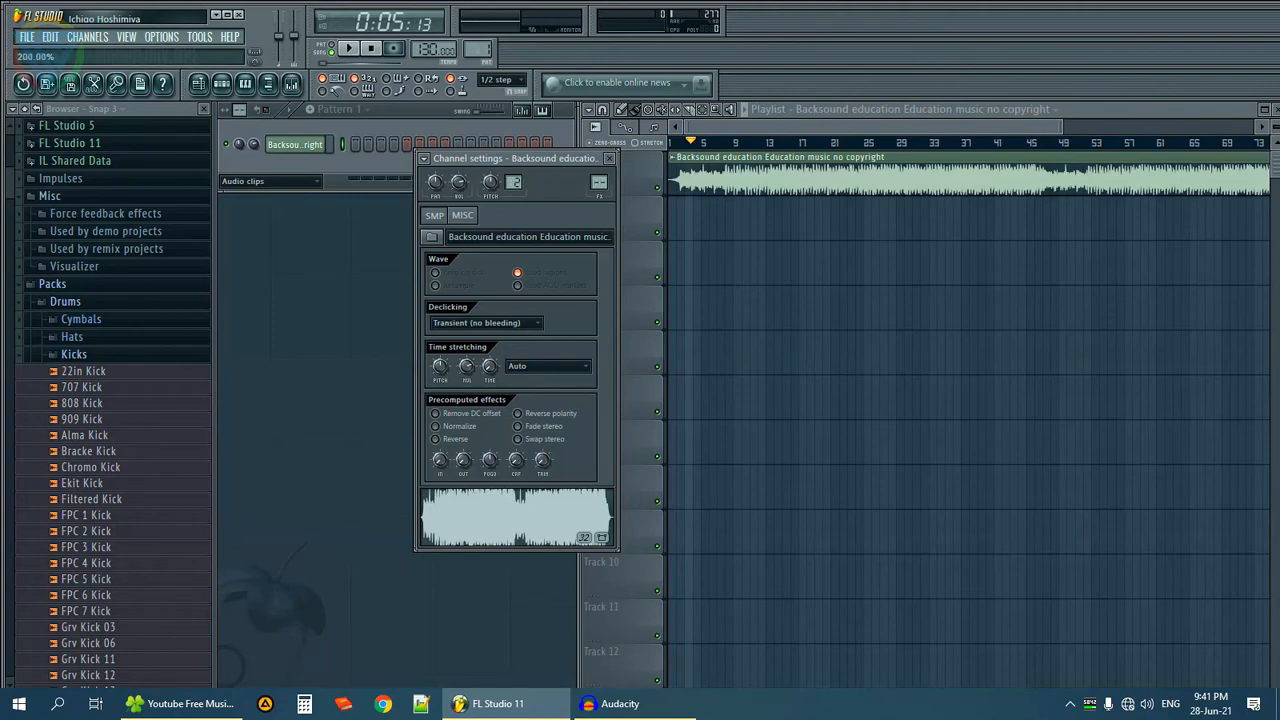
Set the clip's time stretching multiplier to 200% and play part of the slowed audio.
{"action": "left_click_drag", "start_coordinate": [466, 366], "coordinate": [466, 360]}
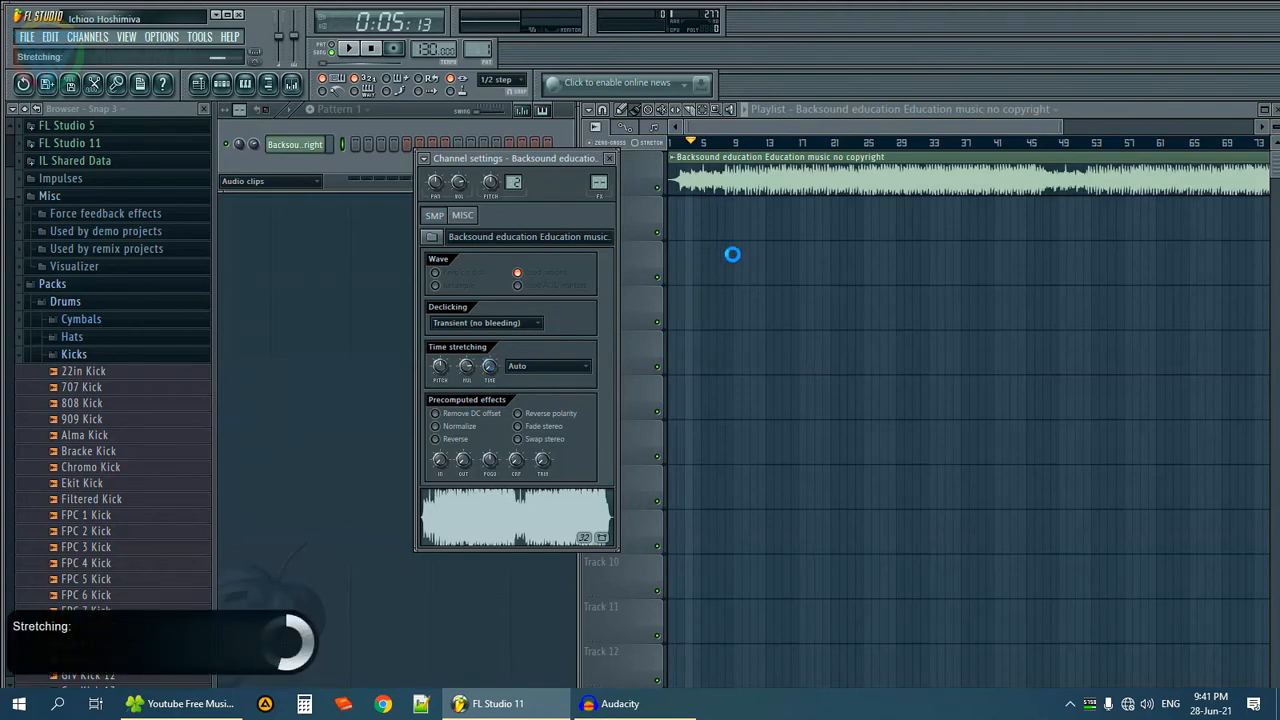
{"action": "key", "text": "space"}
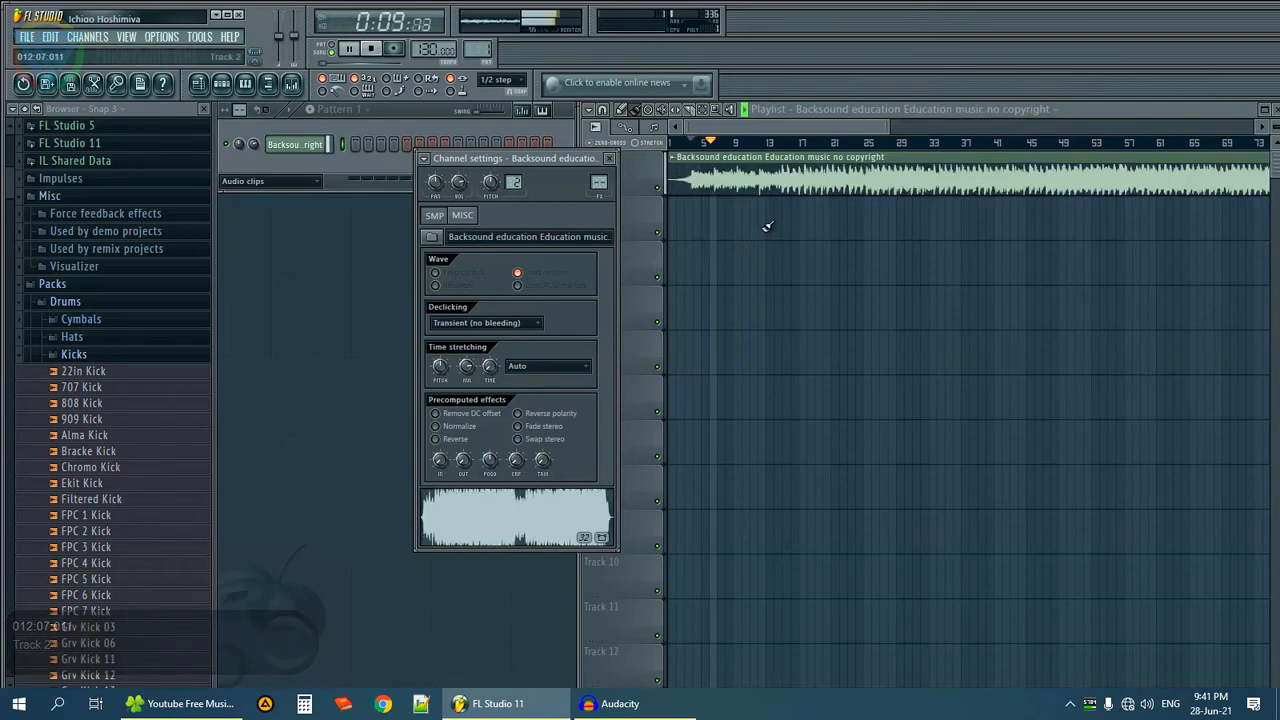
{"action": "key", "text": "space"}
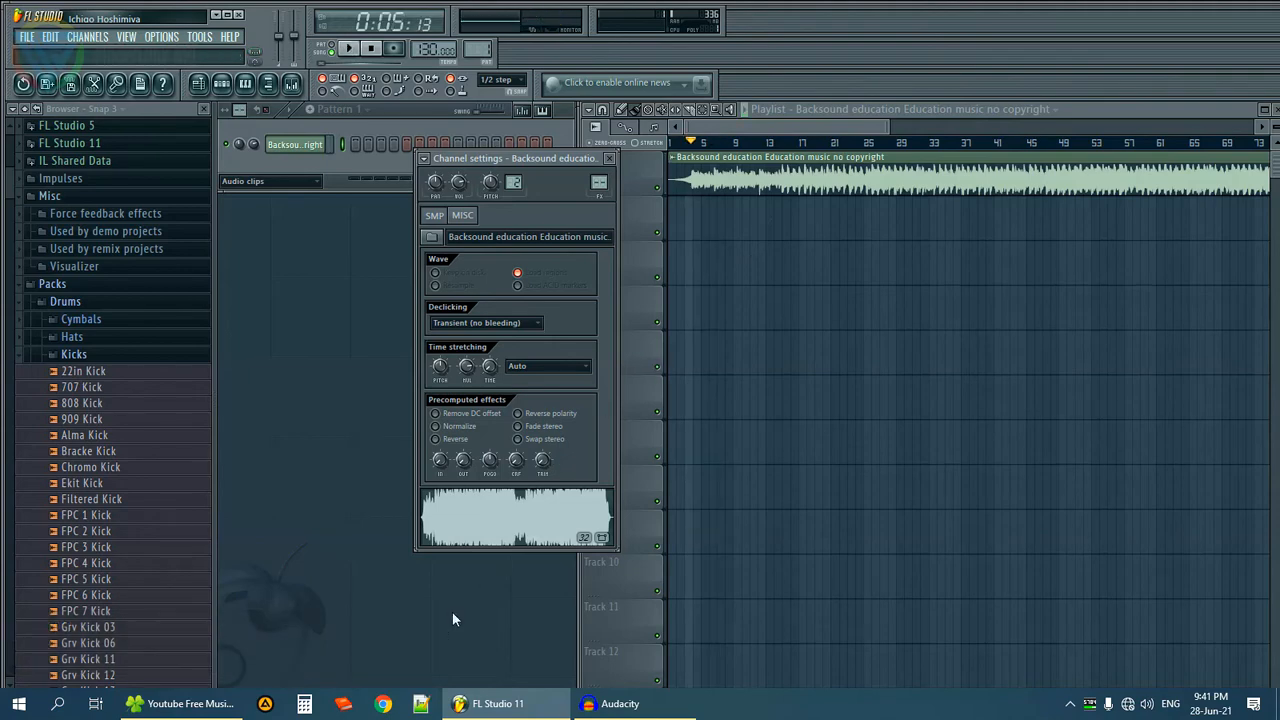
Switch to AIMP and reset the Speed effect in the DSP Manager to 1.00 X.
{"action": "left_click", "coordinate": [265, 705]}
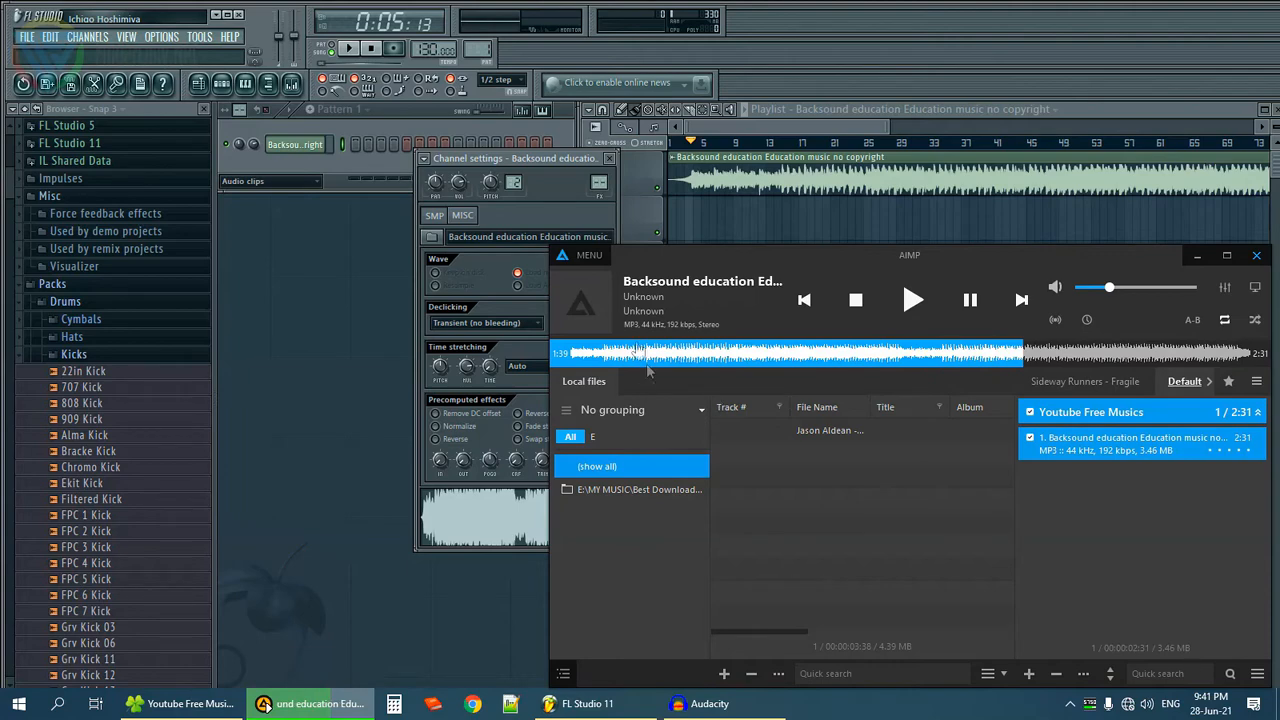
{"action": "left_click", "coordinate": [562, 258]}
{"action": "left_click", "coordinate": [604, 391]}
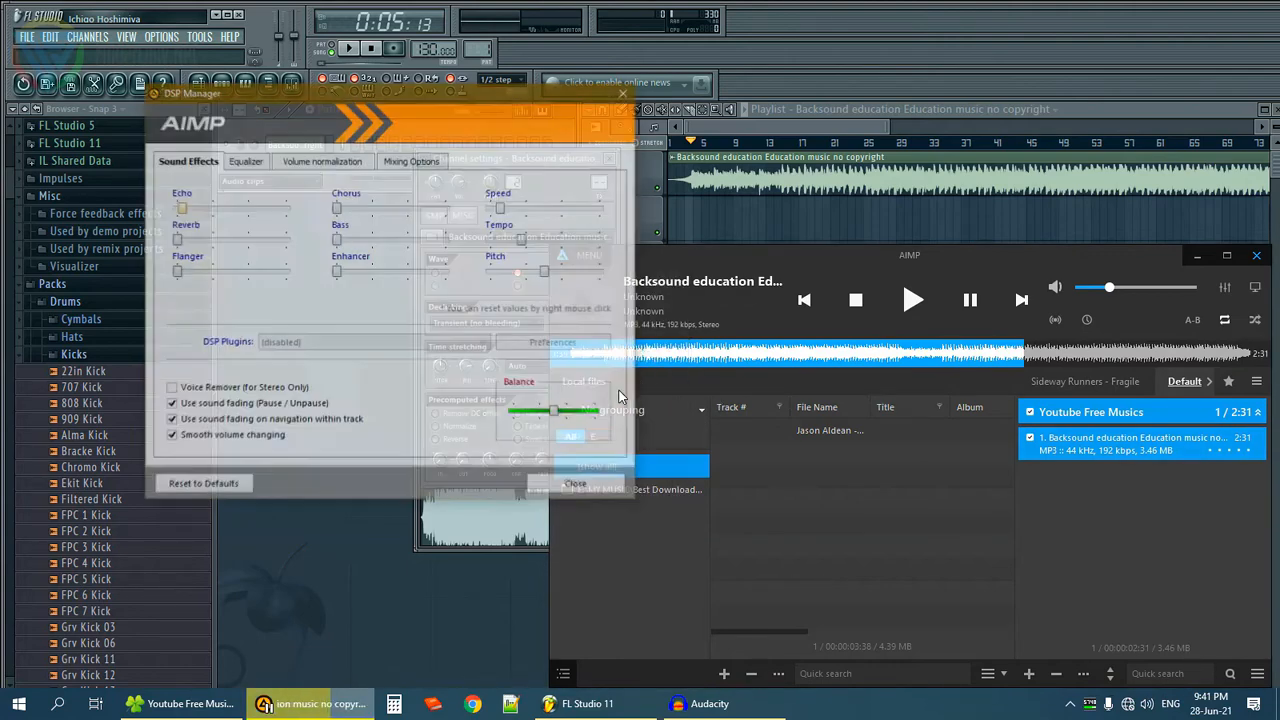
{"action": "left_click", "coordinate": [549, 207]}
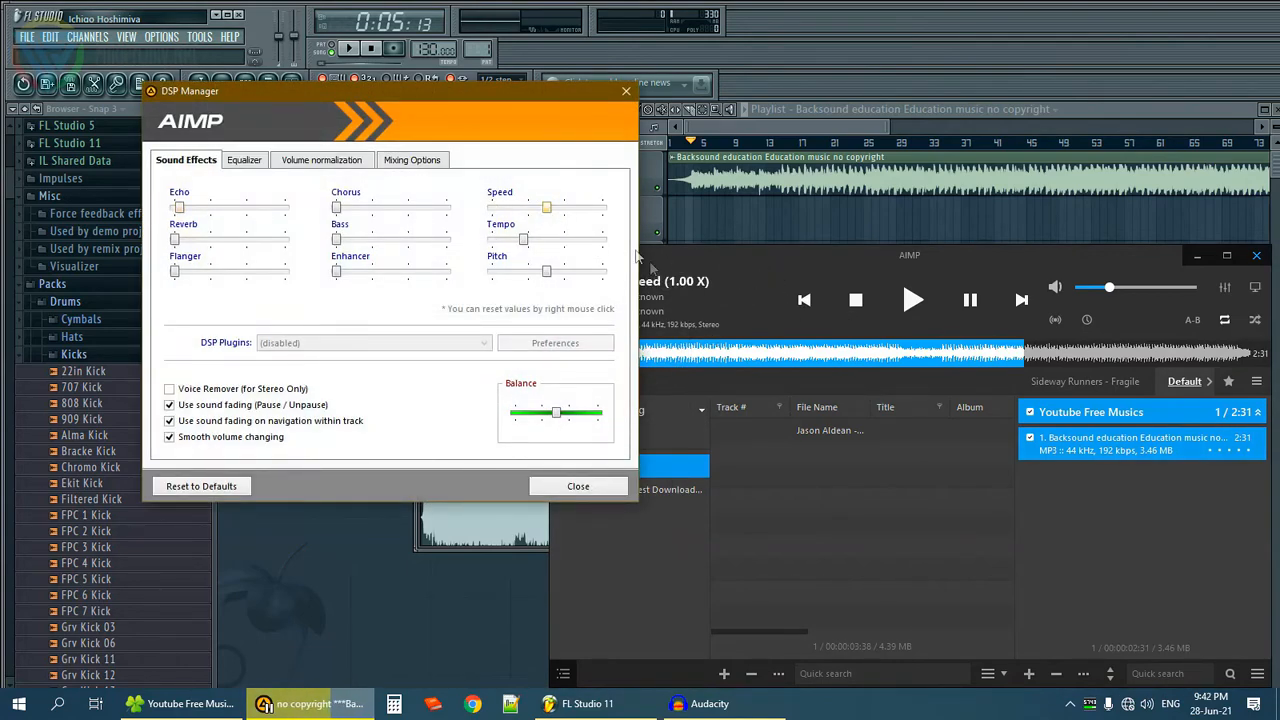
Lower AIMP's Speed effect to 0.71 X, play part of the track from near its beginning, and reduce the speed slightly further.
{"action": "left_click", "coordinate": [535, 208]}
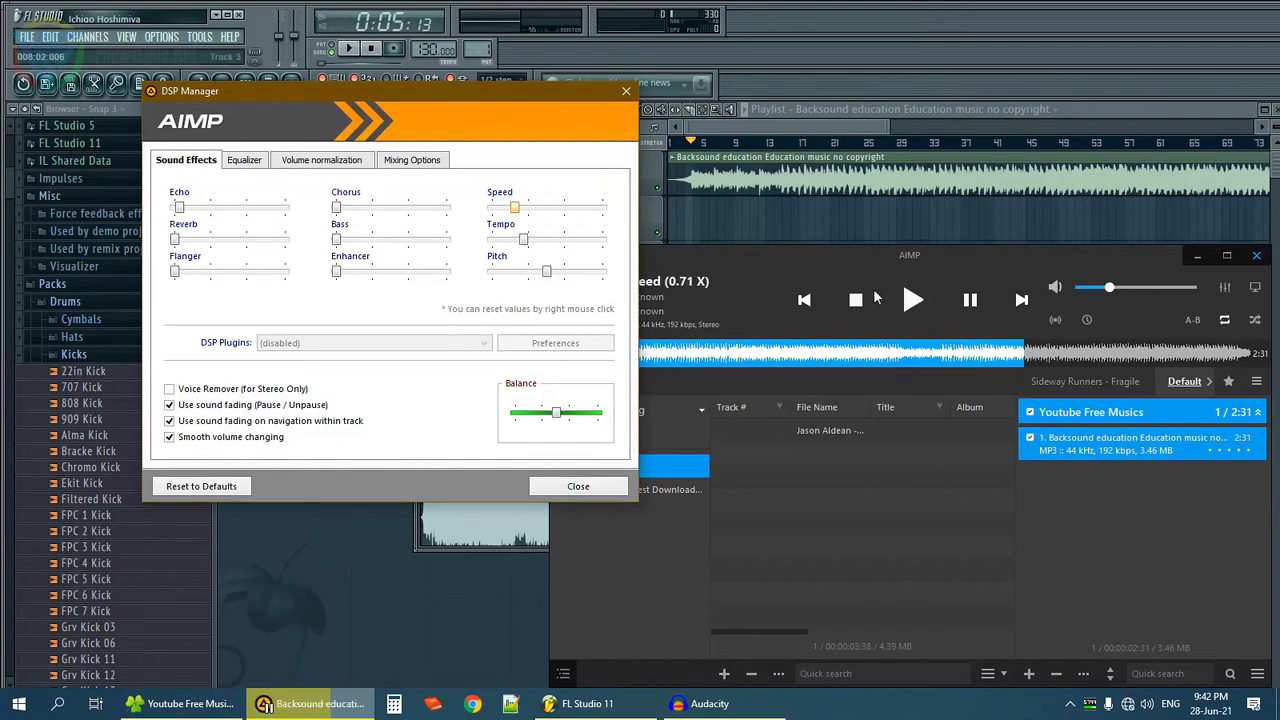
{"action": "left_click", "coordinate": [911, 300]}
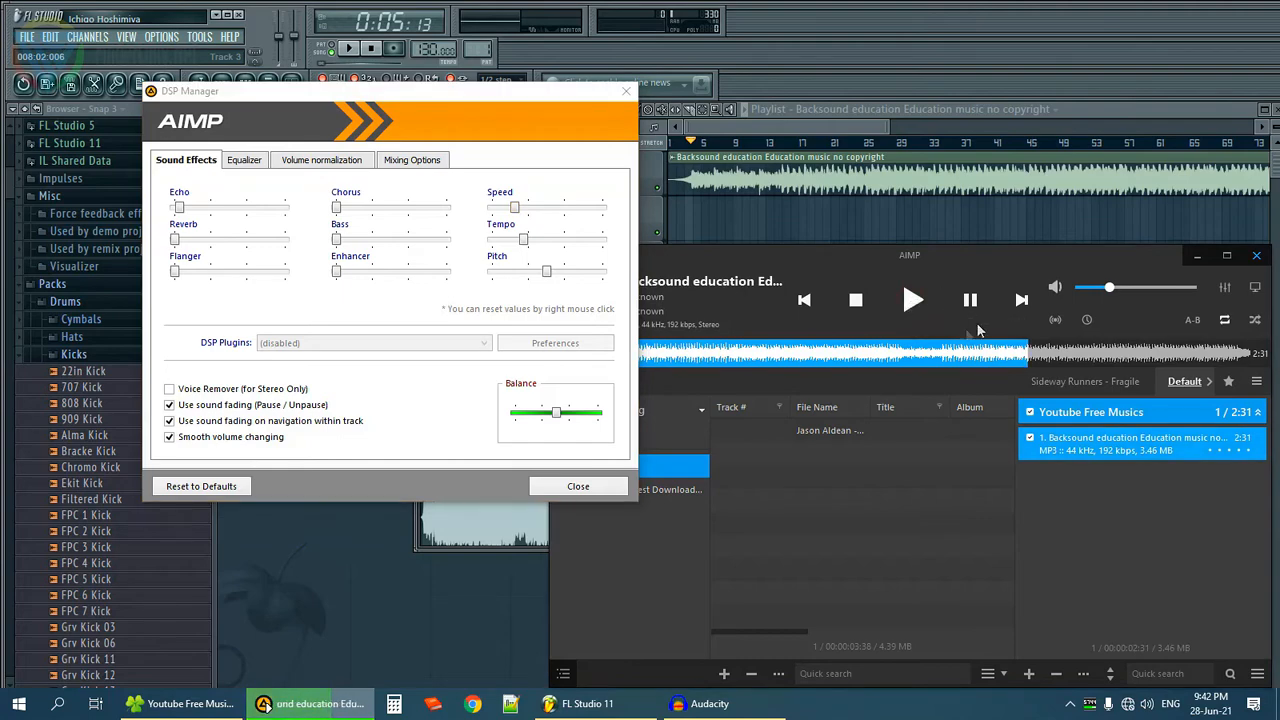
{"action": "left_click", "coordinate": [558, 116]}
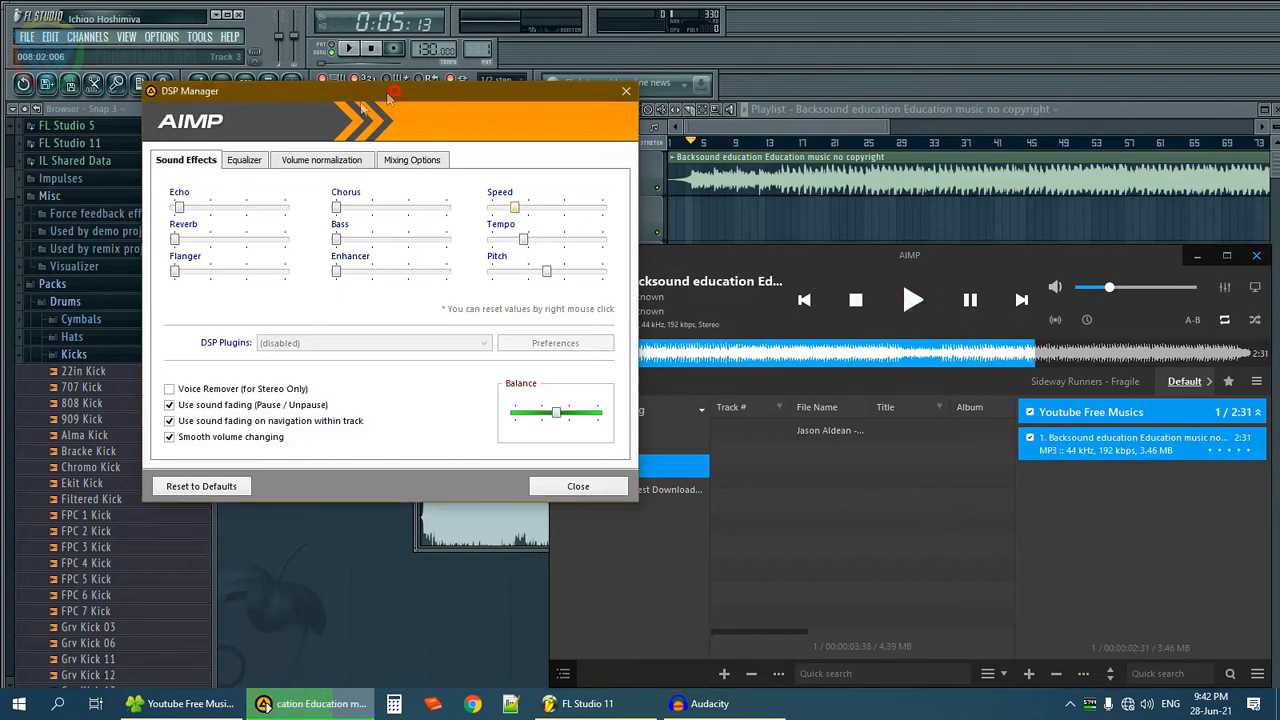
{"action": "left_click_drag", "start_coordinate": [390, 97], "coordinate": [154, 171]}
{"action": "left_click", "coordinate": [607, 353]}
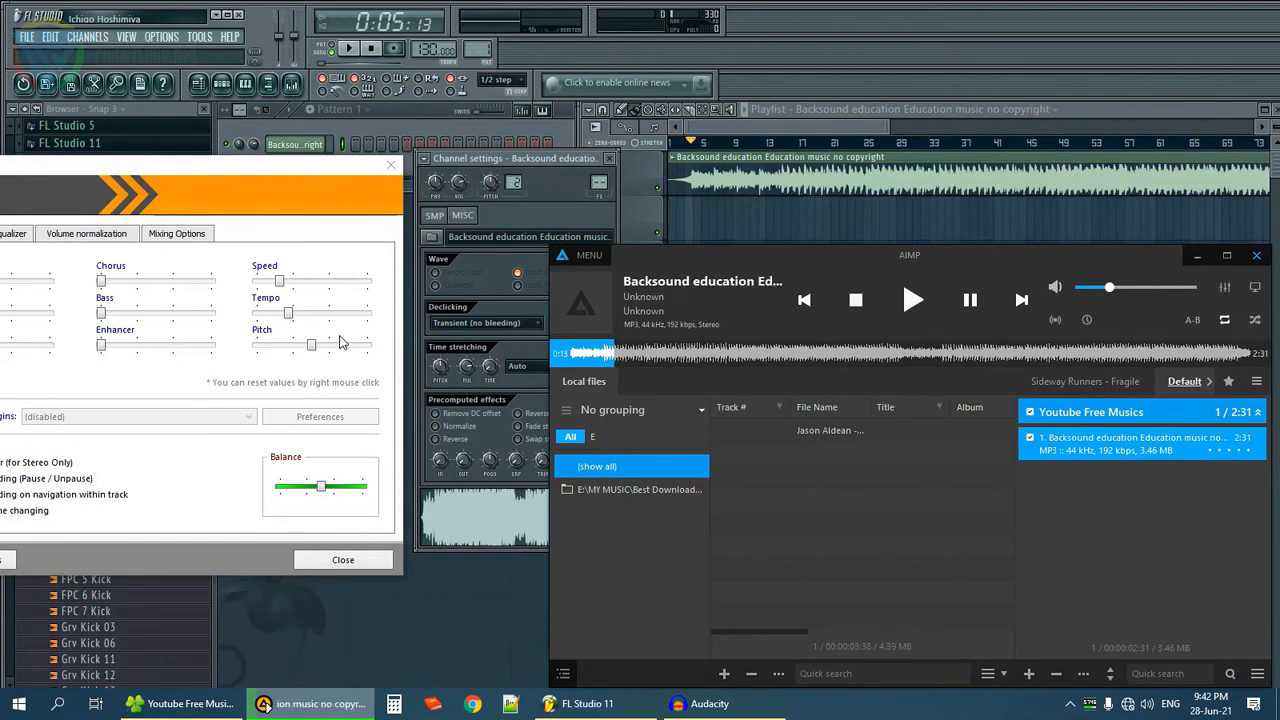
{"action": "left_click", "coordinate": [279, 283]}
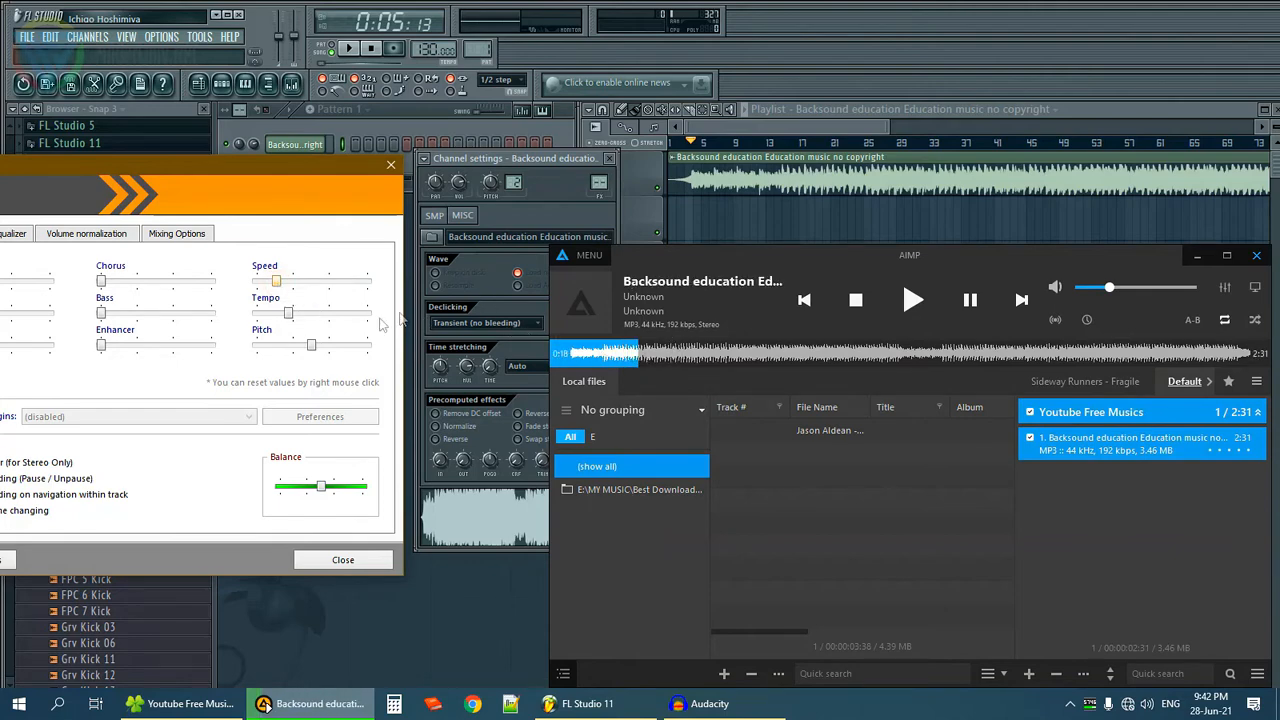
{"action": "left_click", "coordinate": [970, 303]}
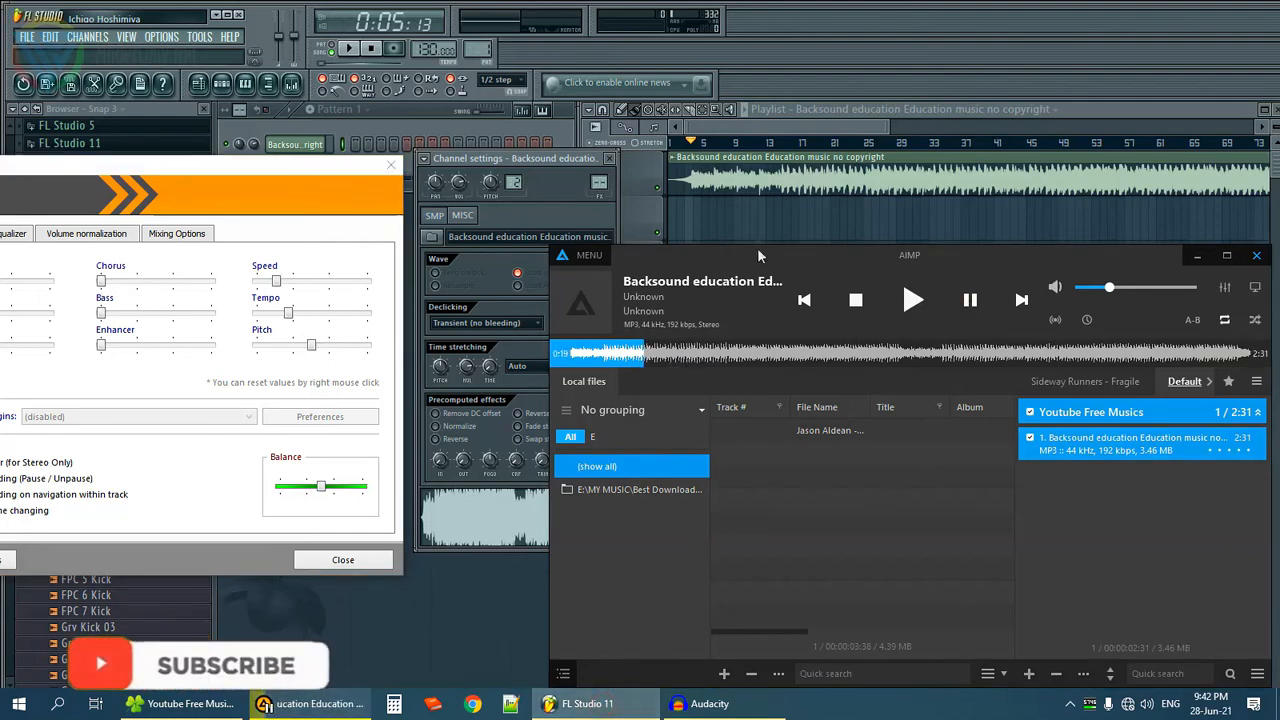
Minimize AIMP, switch to FL Studio, and play the slowed clip from around bar 14.
{"action": "left_click", "coordinate": [588, 706]}
{"action": "left_click", "coordinate": [588, 706]}
{"action": "left_click", "coordinate": [588, 706]}
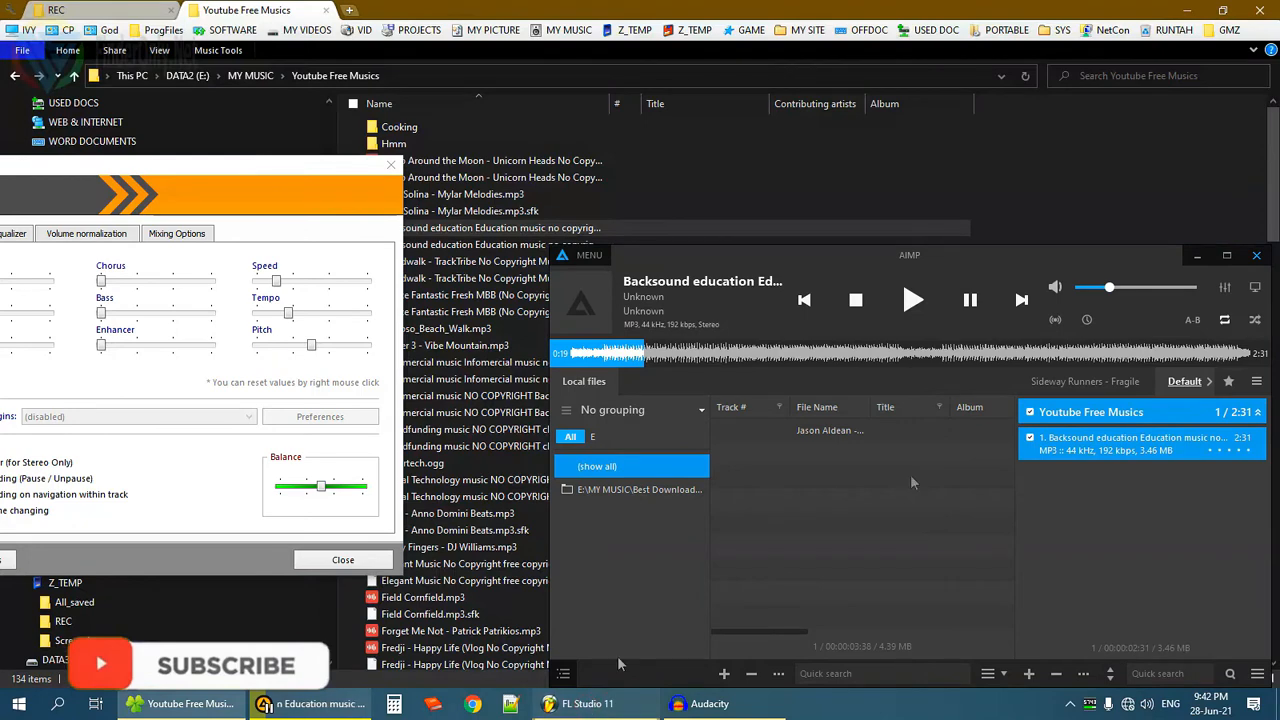
{"action": "left_click", "coordinate": [1197, 262]}
{"action": "left_click", "coordinate": [588, 704]}
{"action": "left_click", "coordinate": [772, 143]}
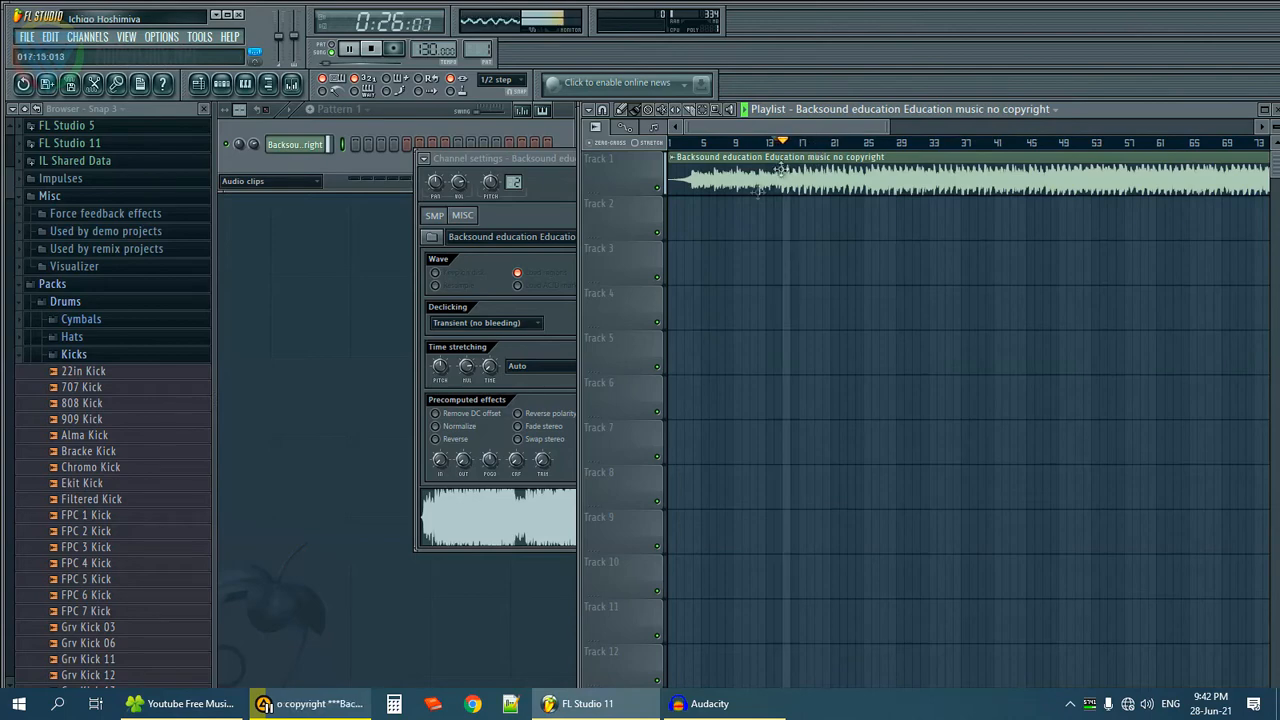
Try to change the Backsound education clip's time stretching multiplier.
{"action": "left_click", "coordinate": [488, 370]}
{"action": "left_click_drag", "start_coordinate": [466, 366], "coordinate": [466, 350]}
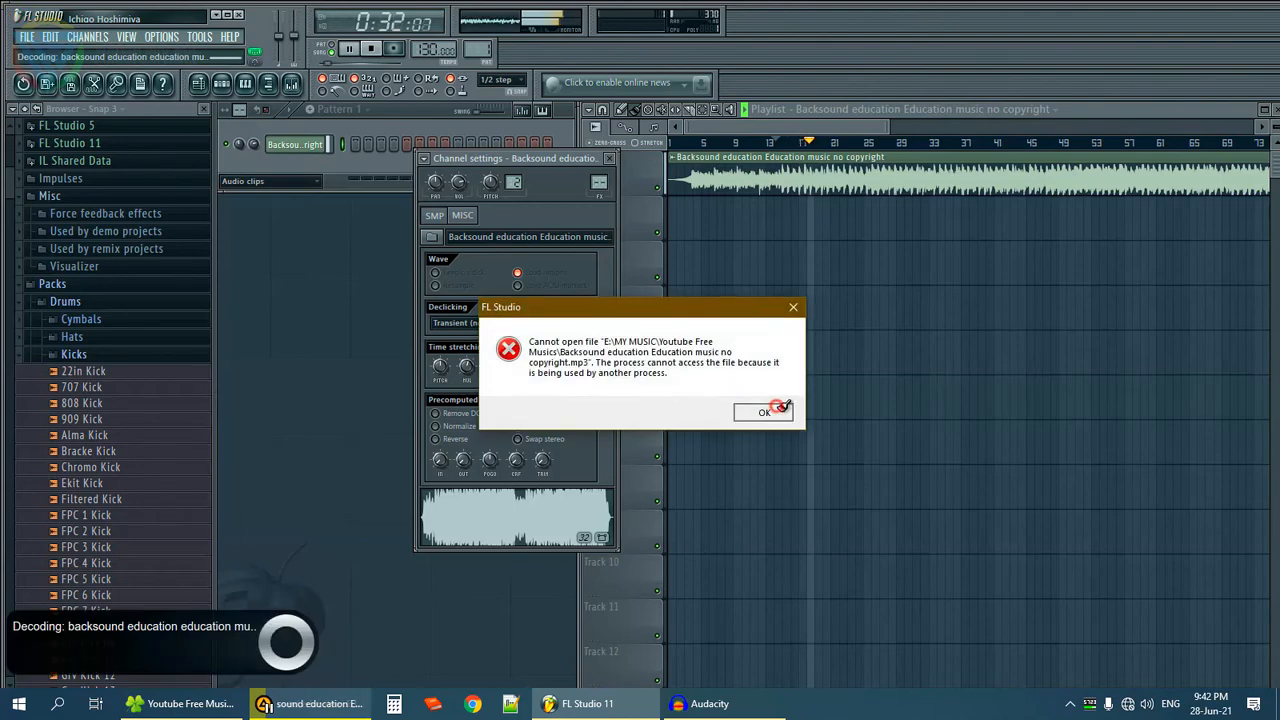
{"action": "left_click", "coordinate": [763, 411]}
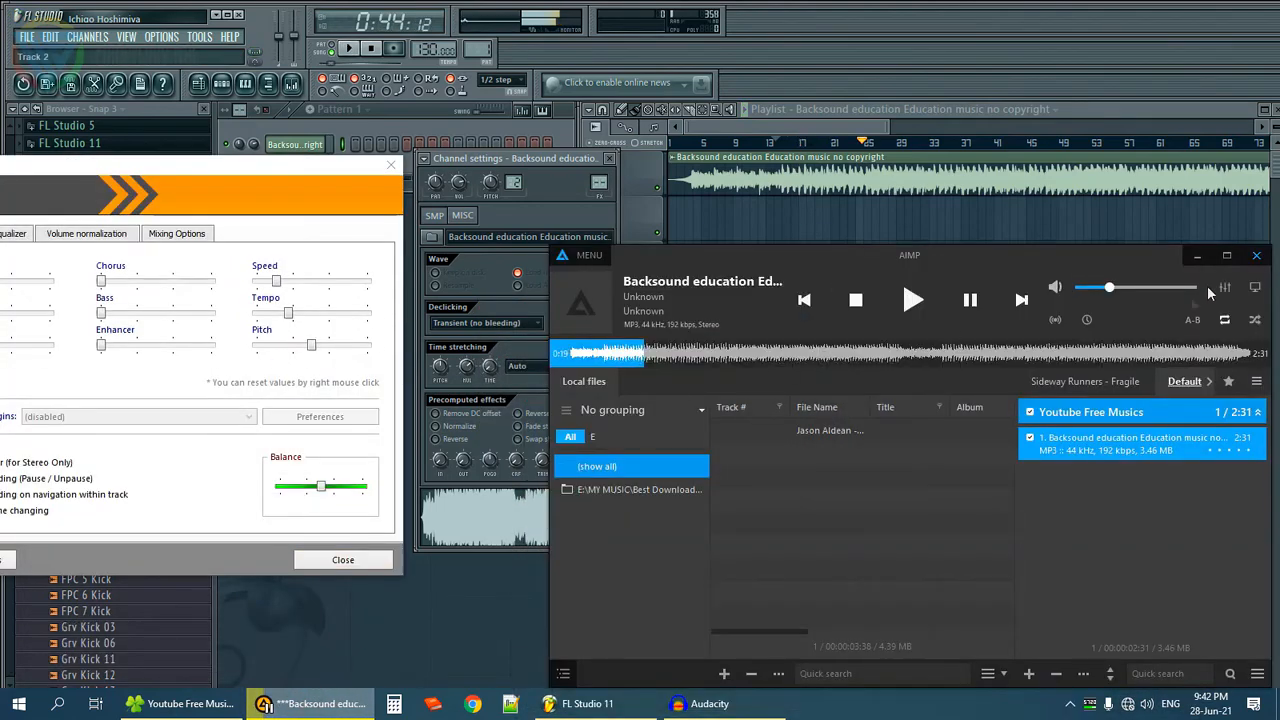
Close AIMP, change the Backsound education clip's time stretching multiplier in FL Studio, and play part of the result.
{"action": "left_click", "coordinate": [1256, 255]}
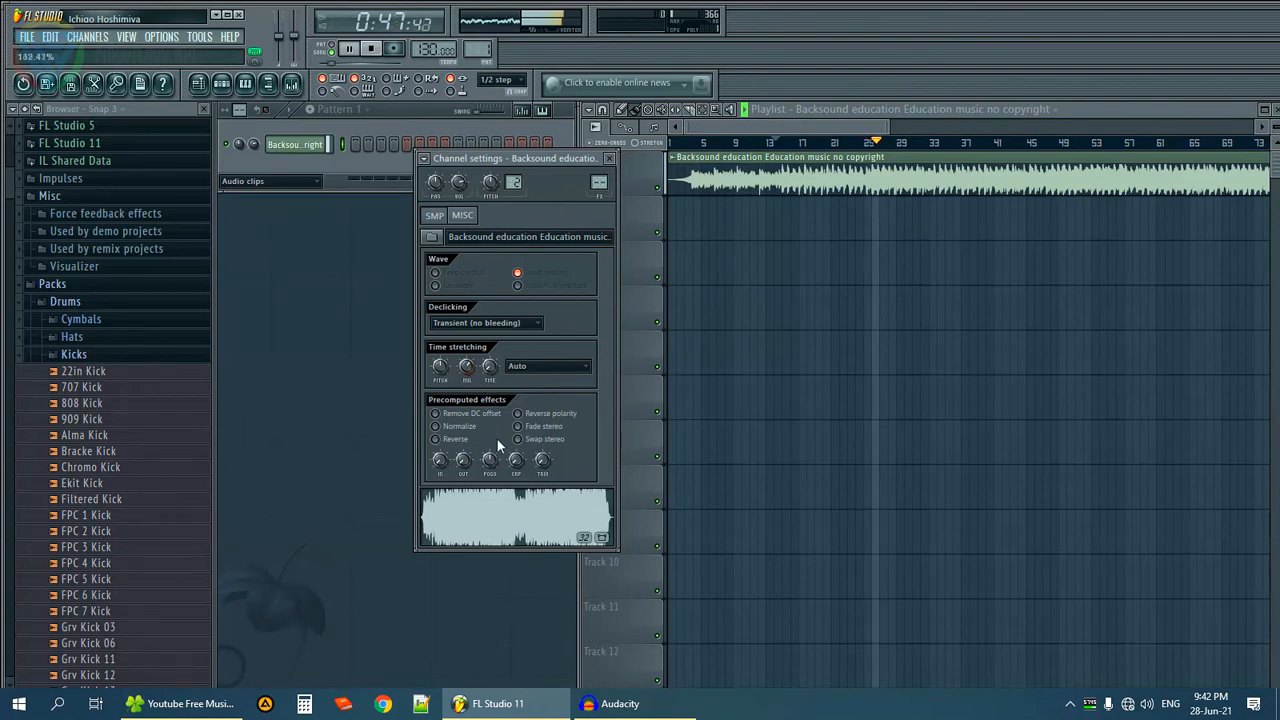
{"action": "left_click_drag", "start_coordinate": [506, 454], "coordinate": [503, 451]}
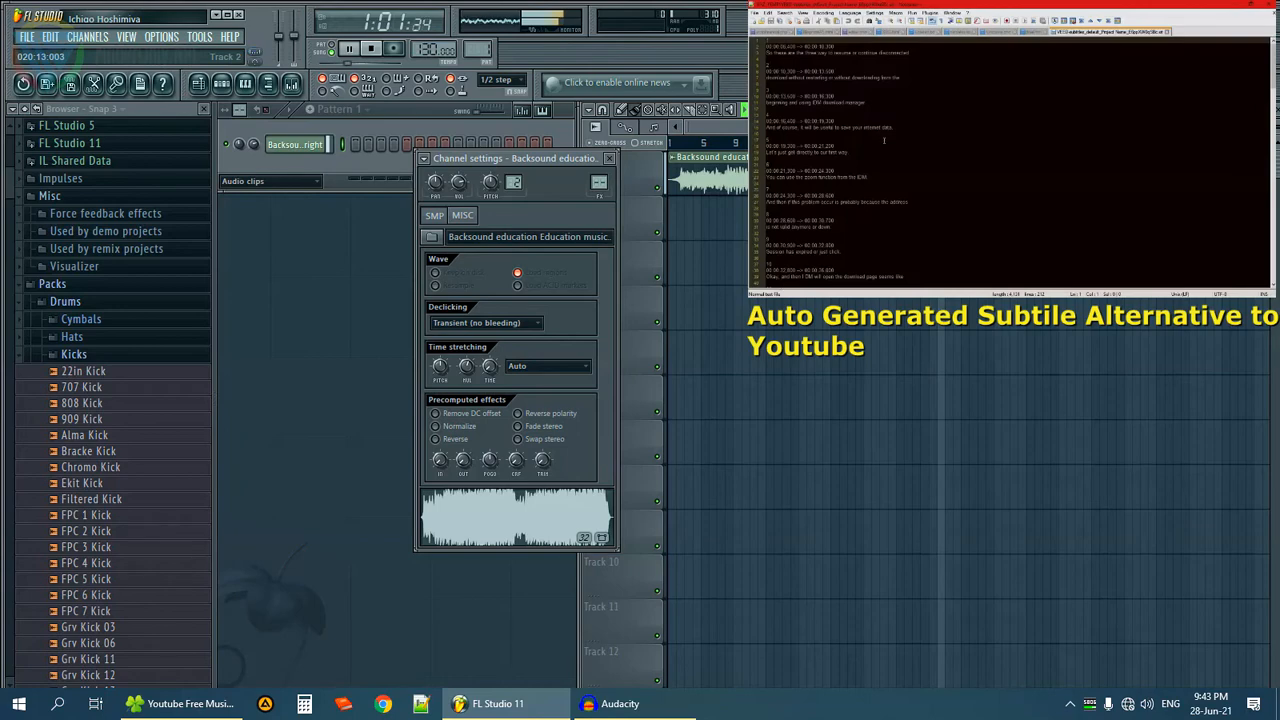
{"action": "left_click", "coordinate": [1030, 73]}
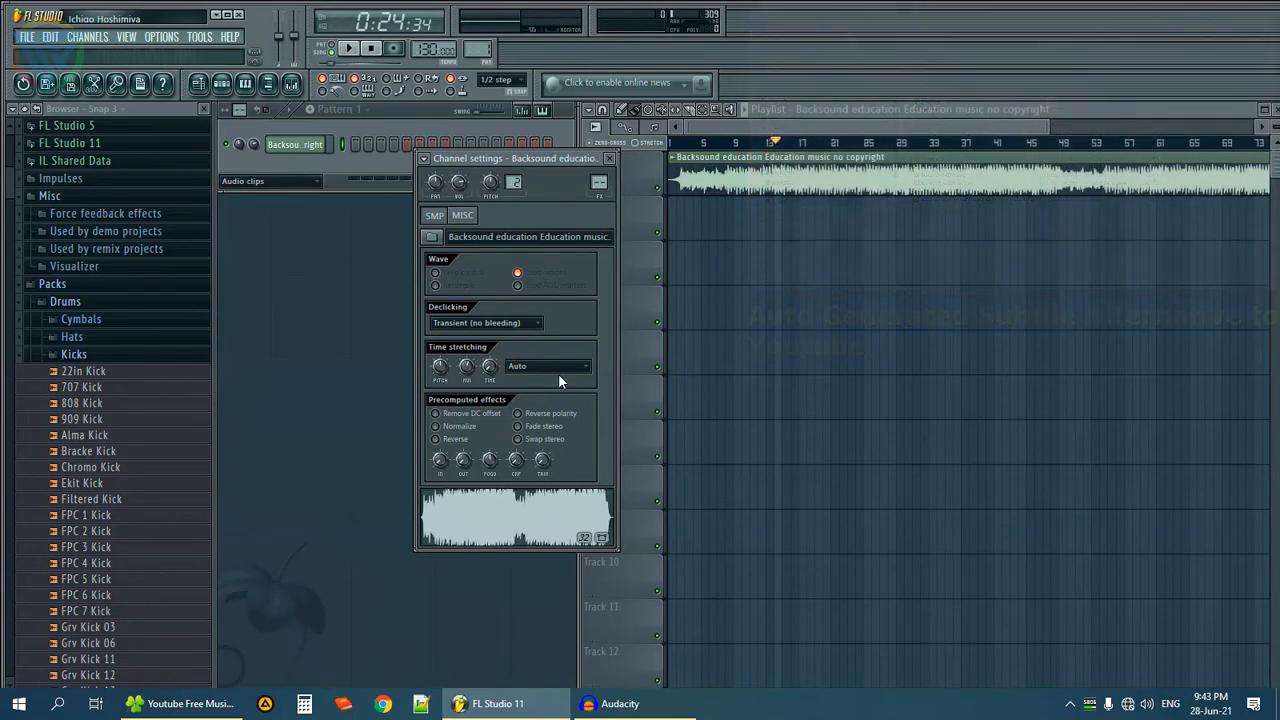
Import humaat.mp3 from the Z_TEMP folder on DATA3 (F:) onto Track 2 of the FL Studio playlist.
{"action": "left_click_drag", "start_coordinate": [544, 158], "coordinate": [577, 165]}
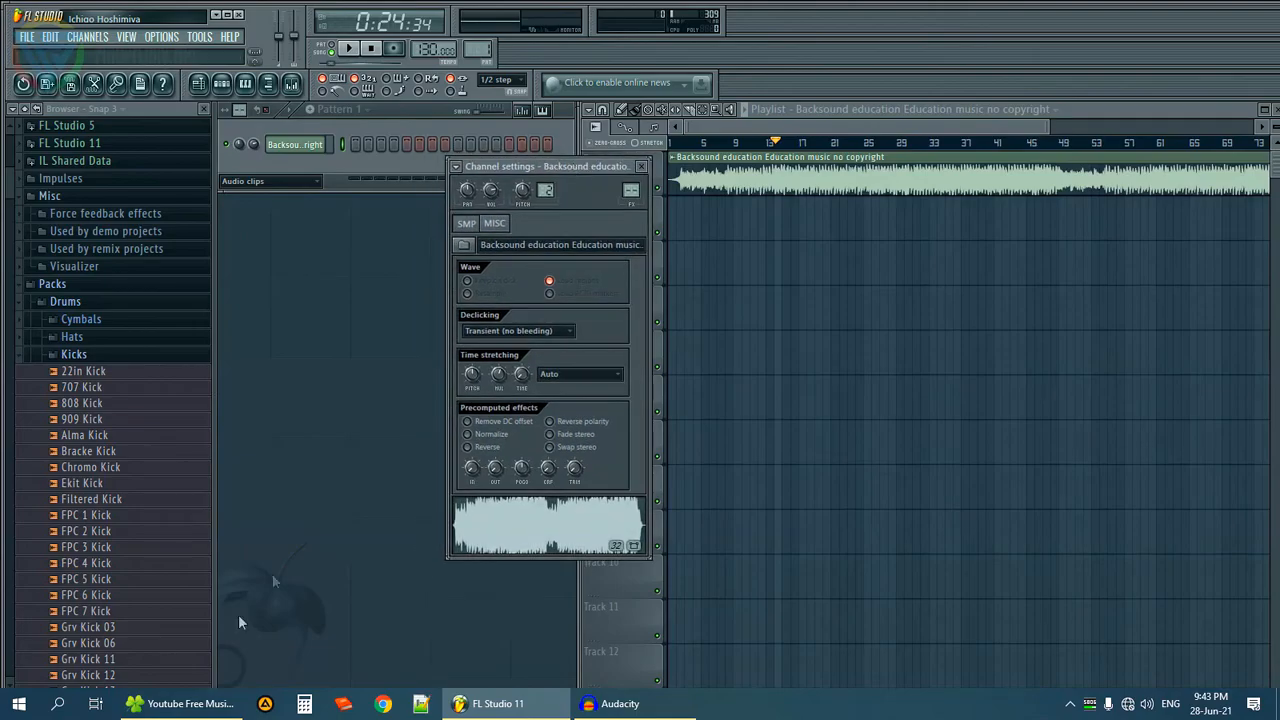
{"action": "left_click", "coordinate": [180, 703]}
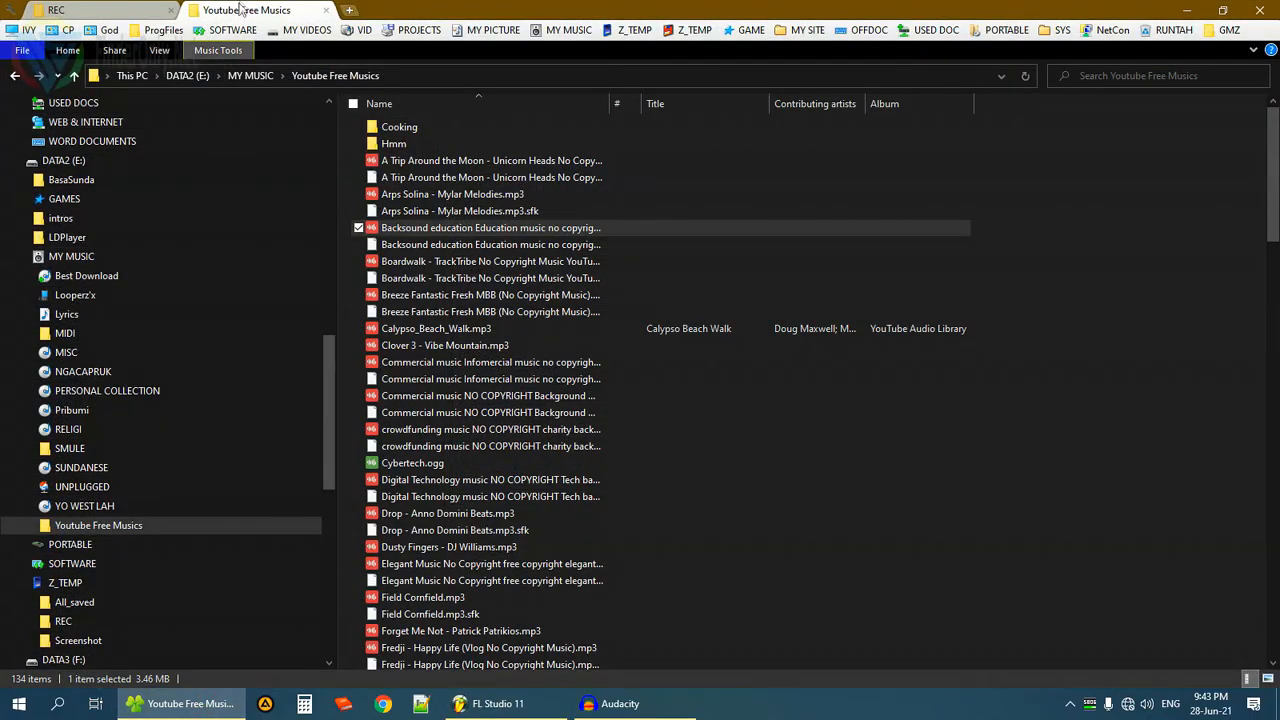
{"action": "key", "text": "BackSpace"}
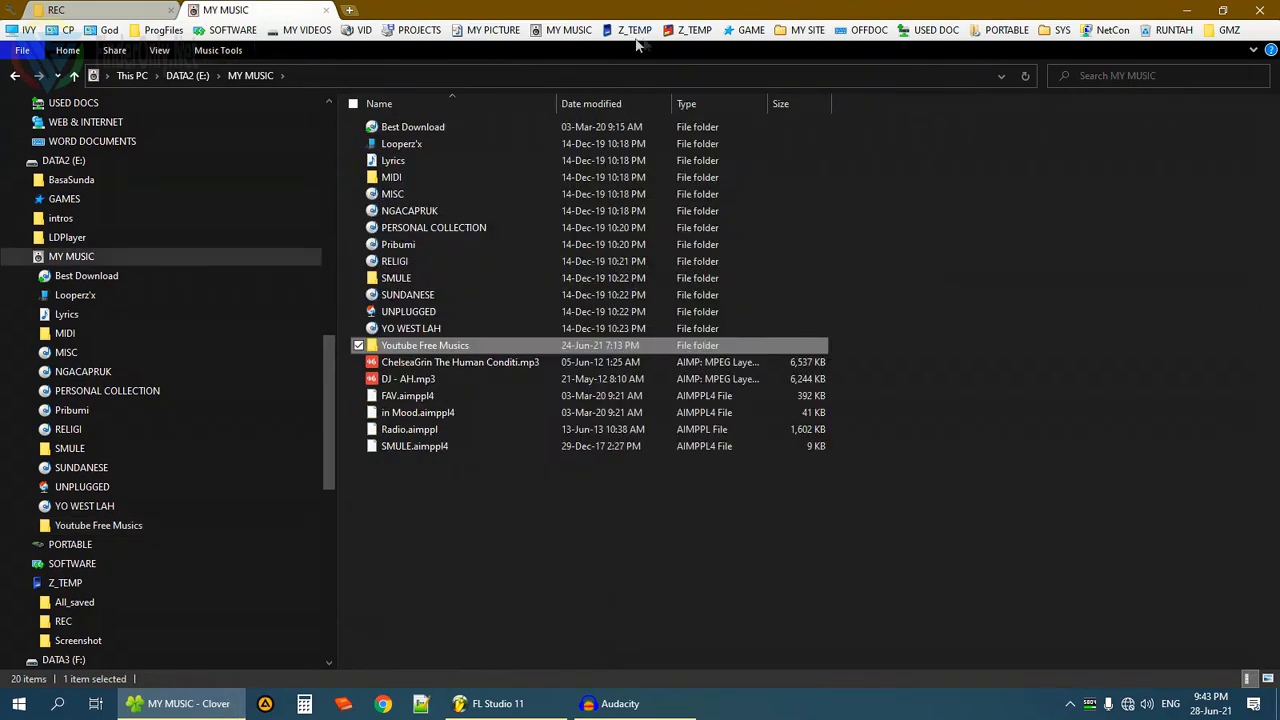
{"action": "left_click", "coordinate": [692, 33]}
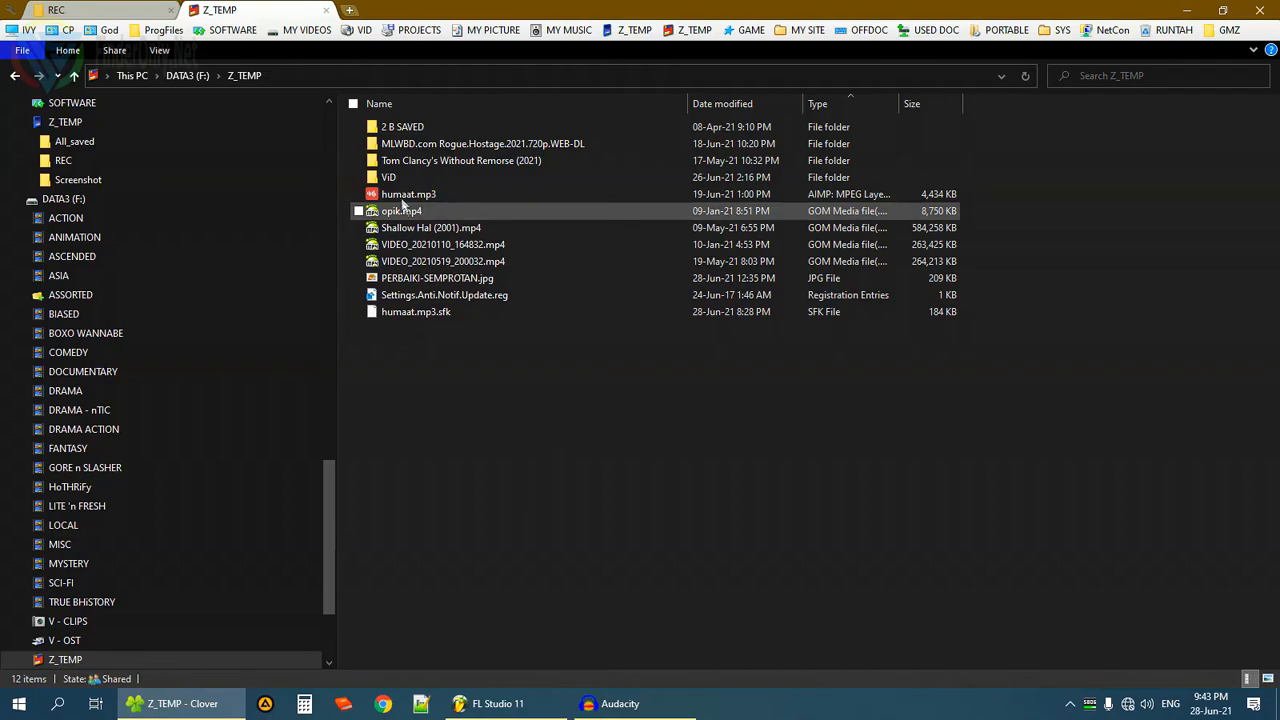
{"action": "left_click_drag", "start_coordinate": [402, 196], "coordinate": [735, 207]}
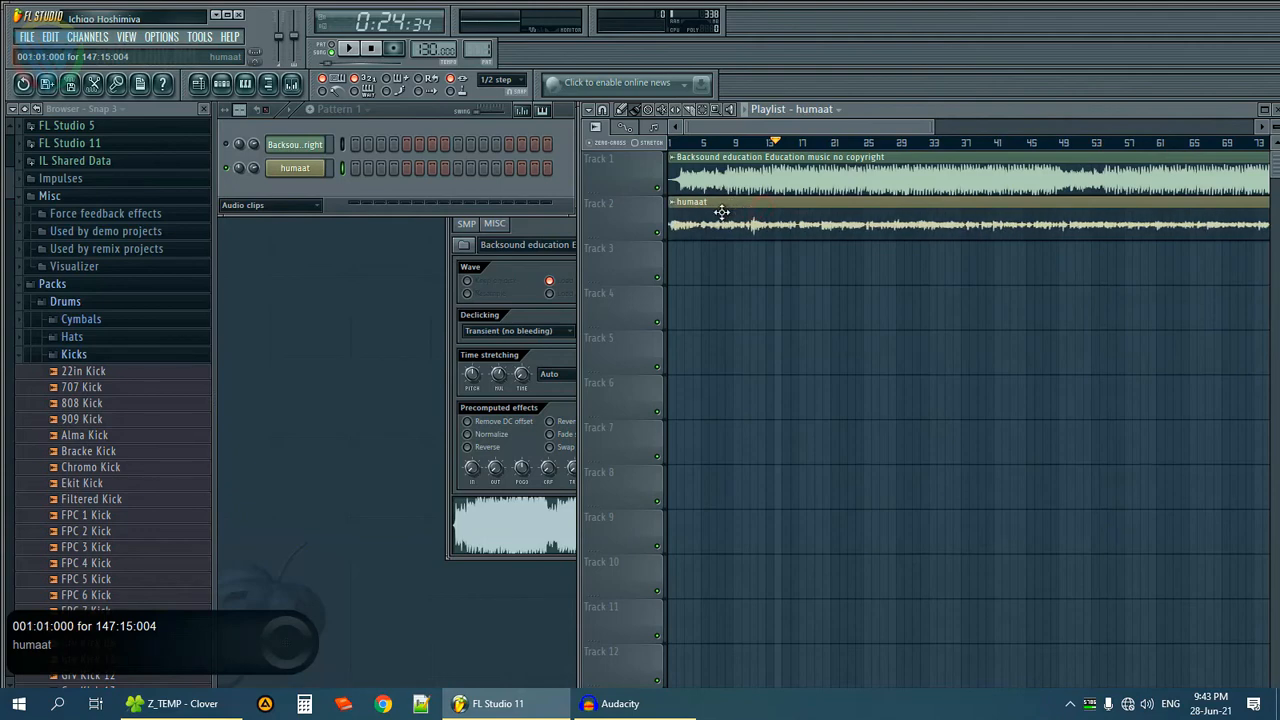
Set the humaat channel's stretching method to Auto and its time stretching multiplier to 100%.
{"action": "left_click", "coordinate": [316, 169]}
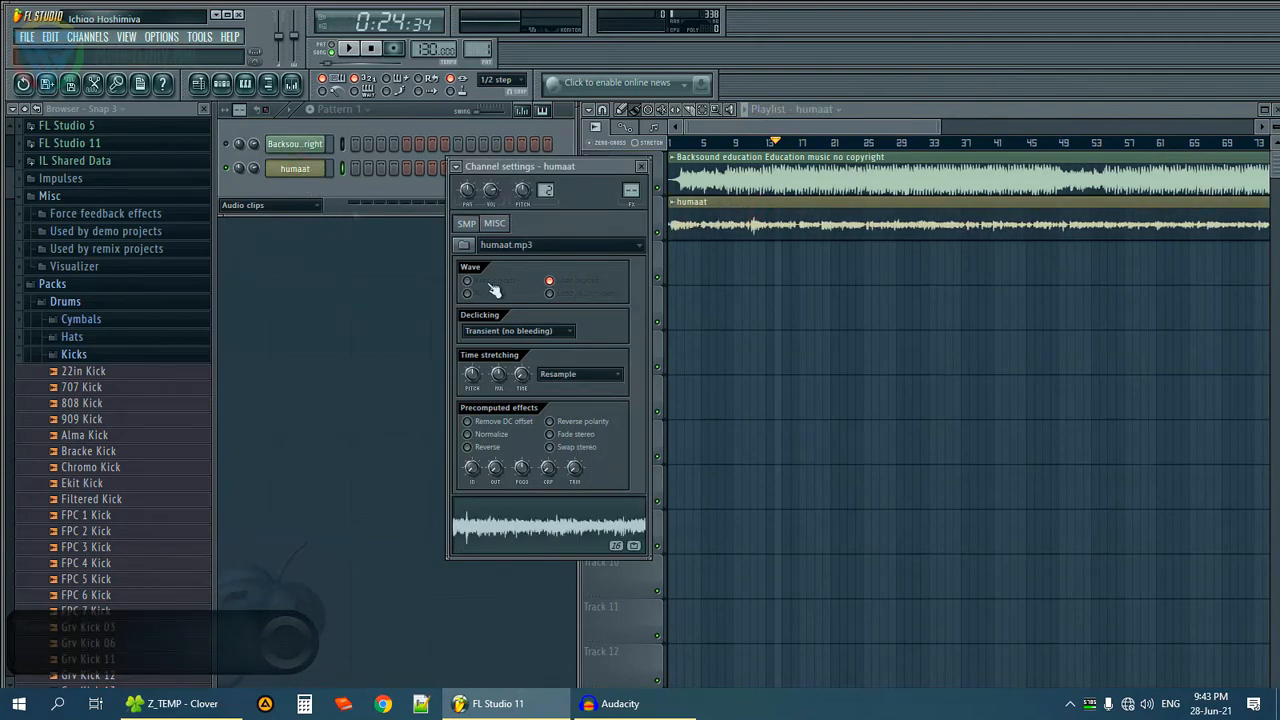
{"action": "left_click", "coordinate": [586, 376]}
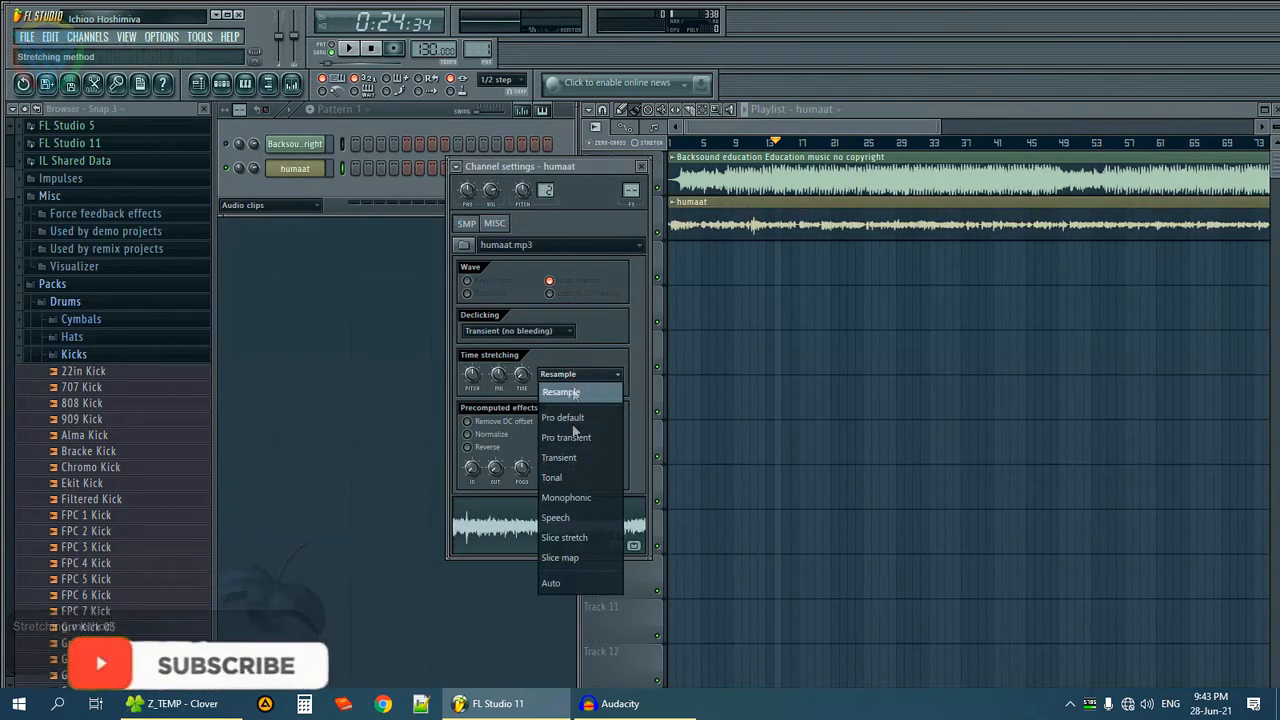
{"action": "left_click", "coordinate": [576, 582]}
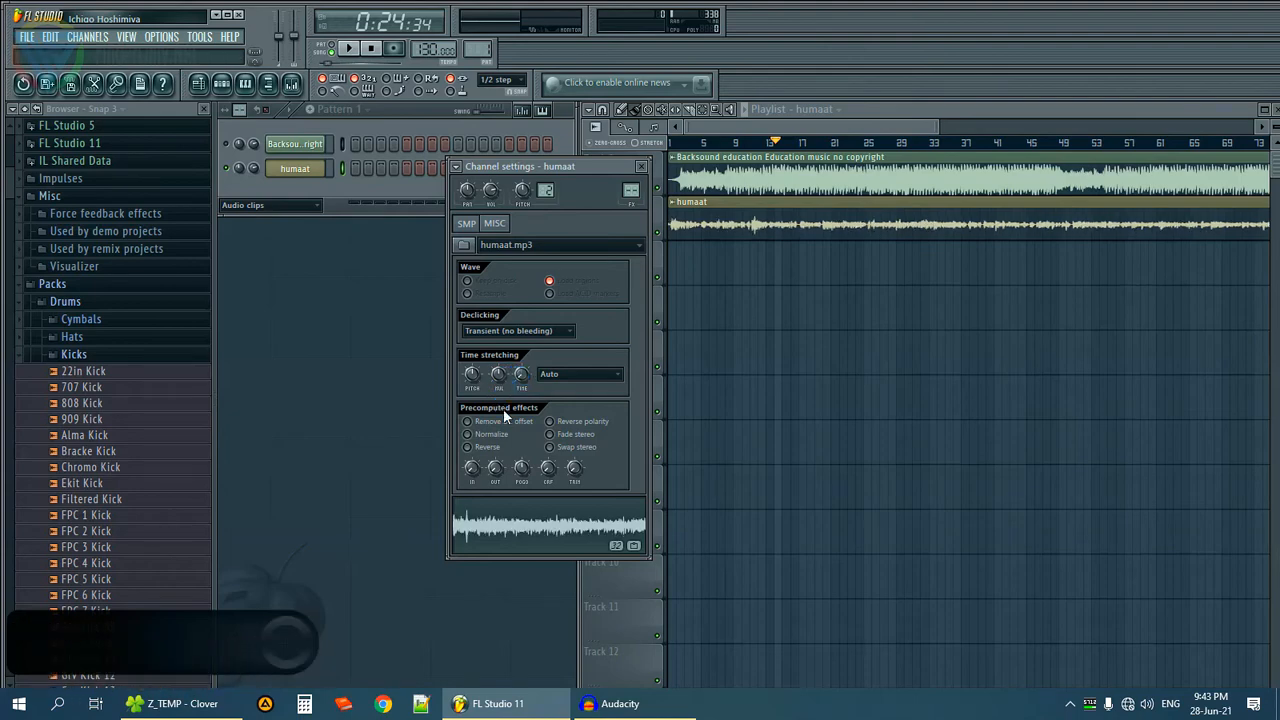
{"action": "right_click", "coordinate": [499, 375]}
{"action": "left_click", "coordinate": [512, 385]}
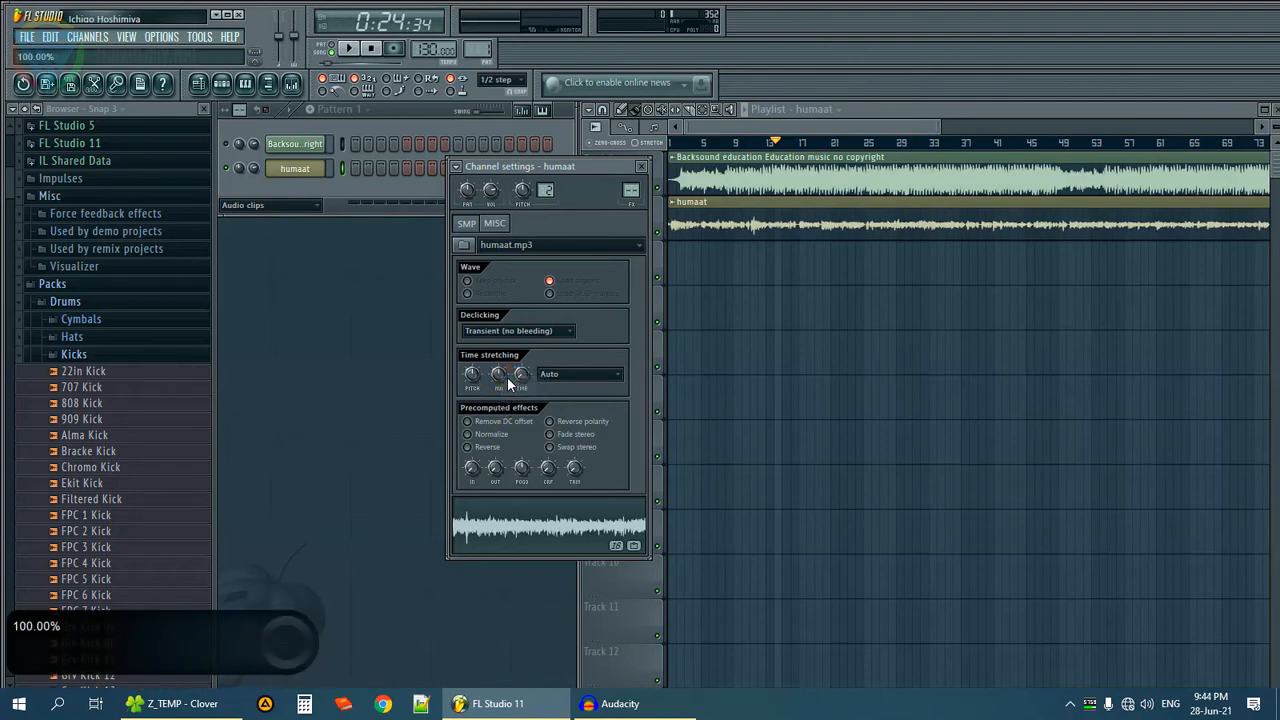
Play the humaat clip from around bar 5 and again from its beginning to hear its unstretched speed.
{"action": "left_click", "coordinate": [706, 145]}
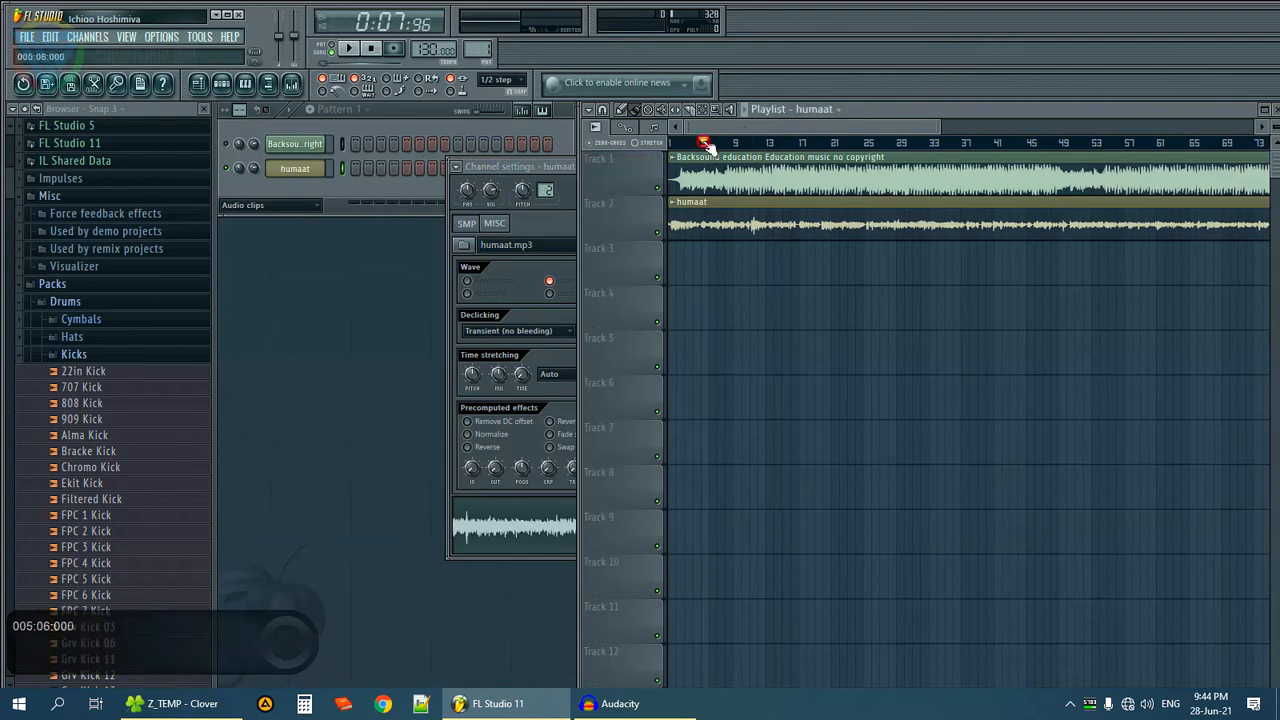
{"action": "key", "text": "space"}
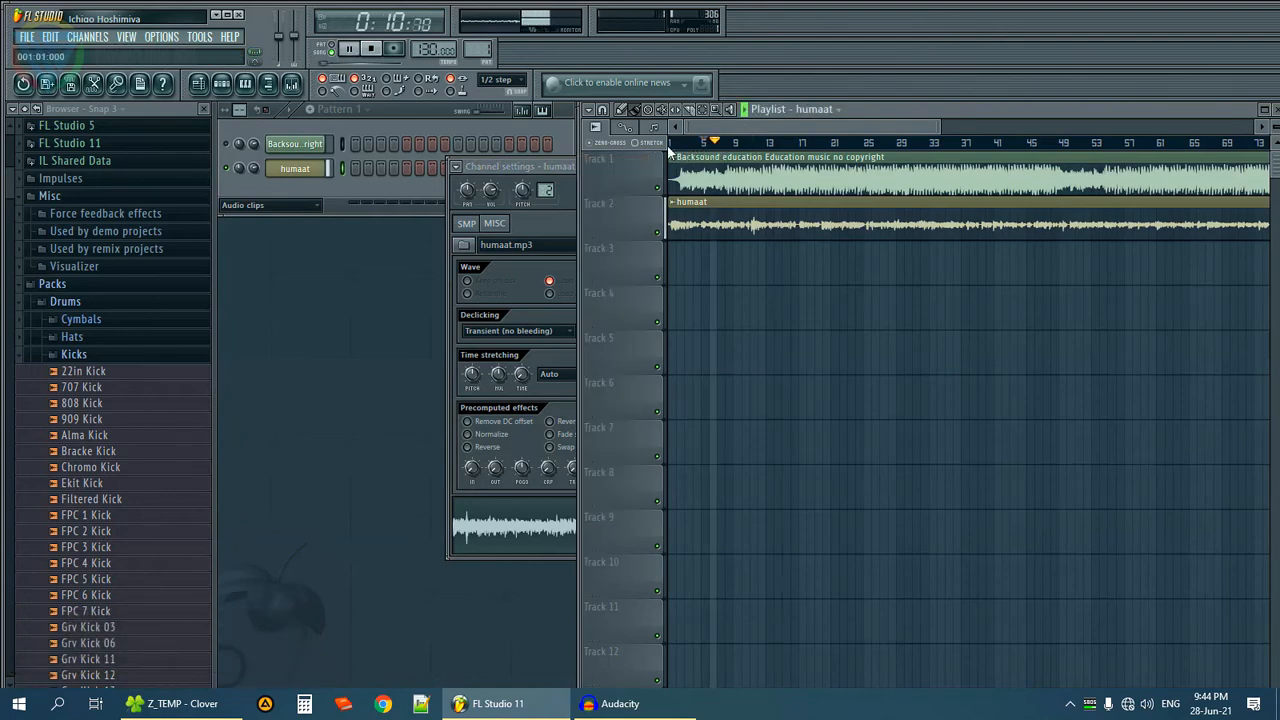
{"action": "left_click", "coordinate": [678, 145]}
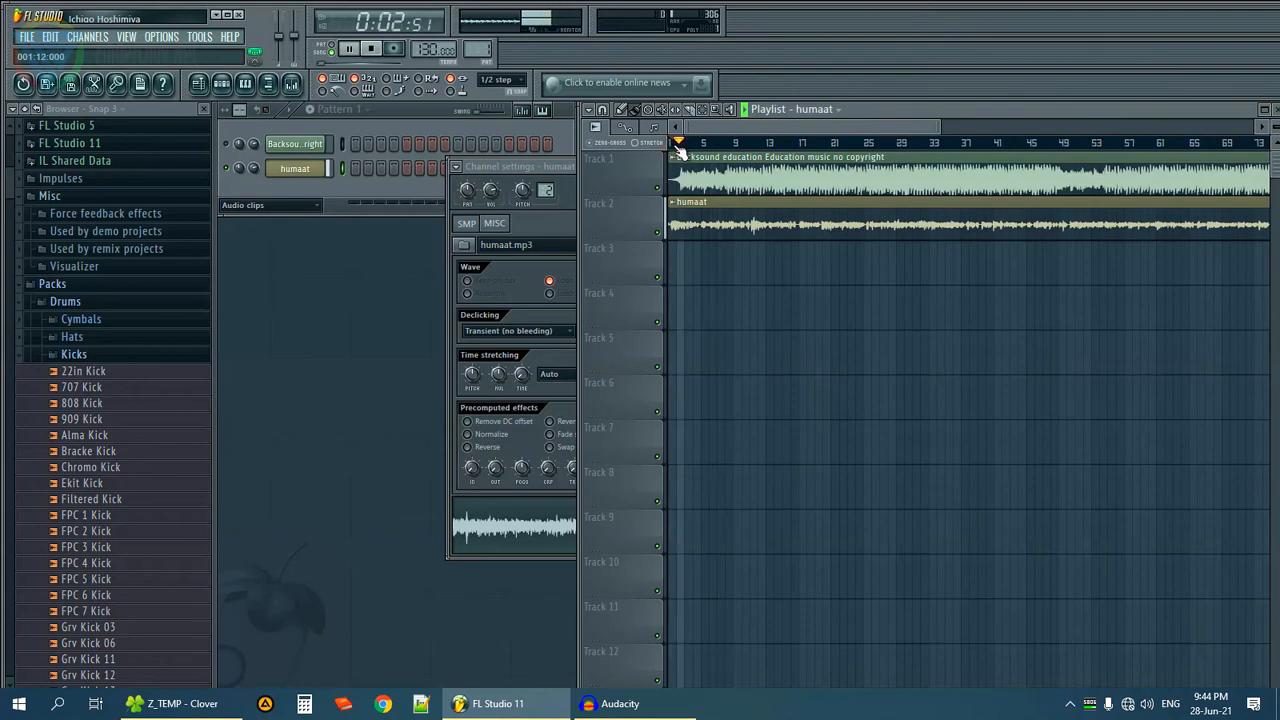
{"action": "key", "text": "space"}
Lower the humaat clip's time stretching multiplier to speed it up, and play part of the result.
{"action": "left_click", "coordinate": [545, 167]}
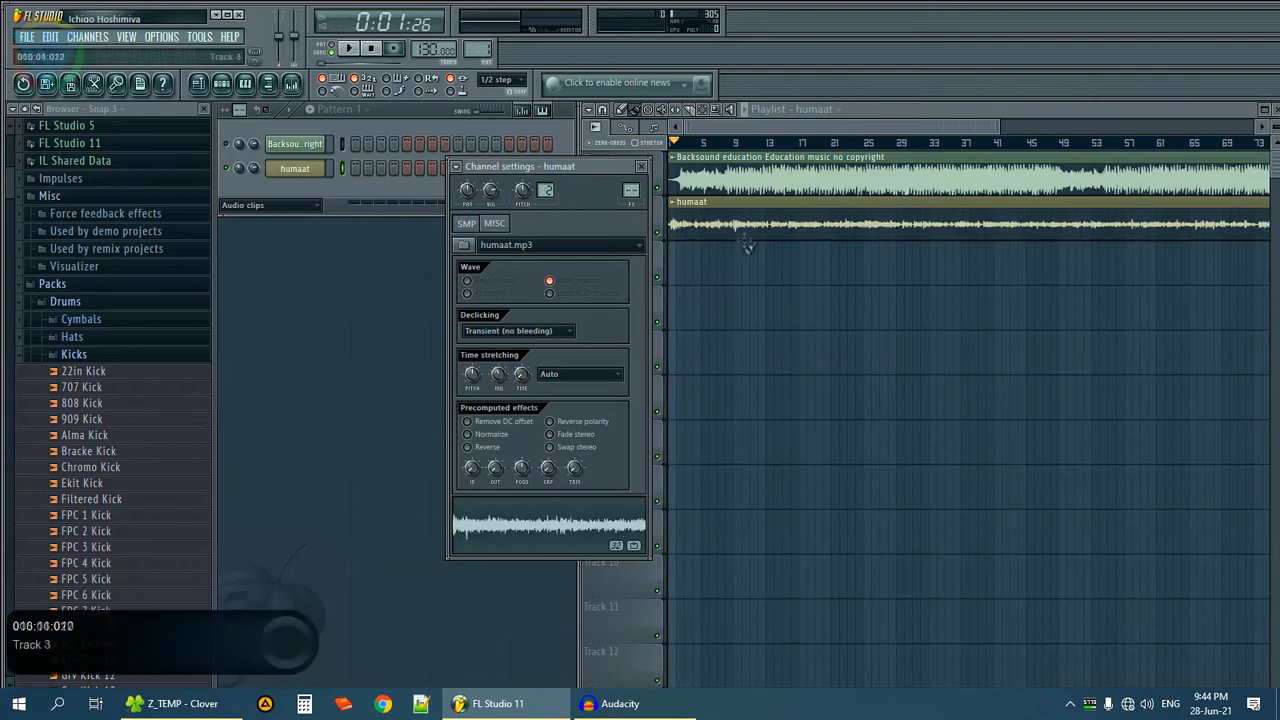
{"action": "key", "text": "space"}
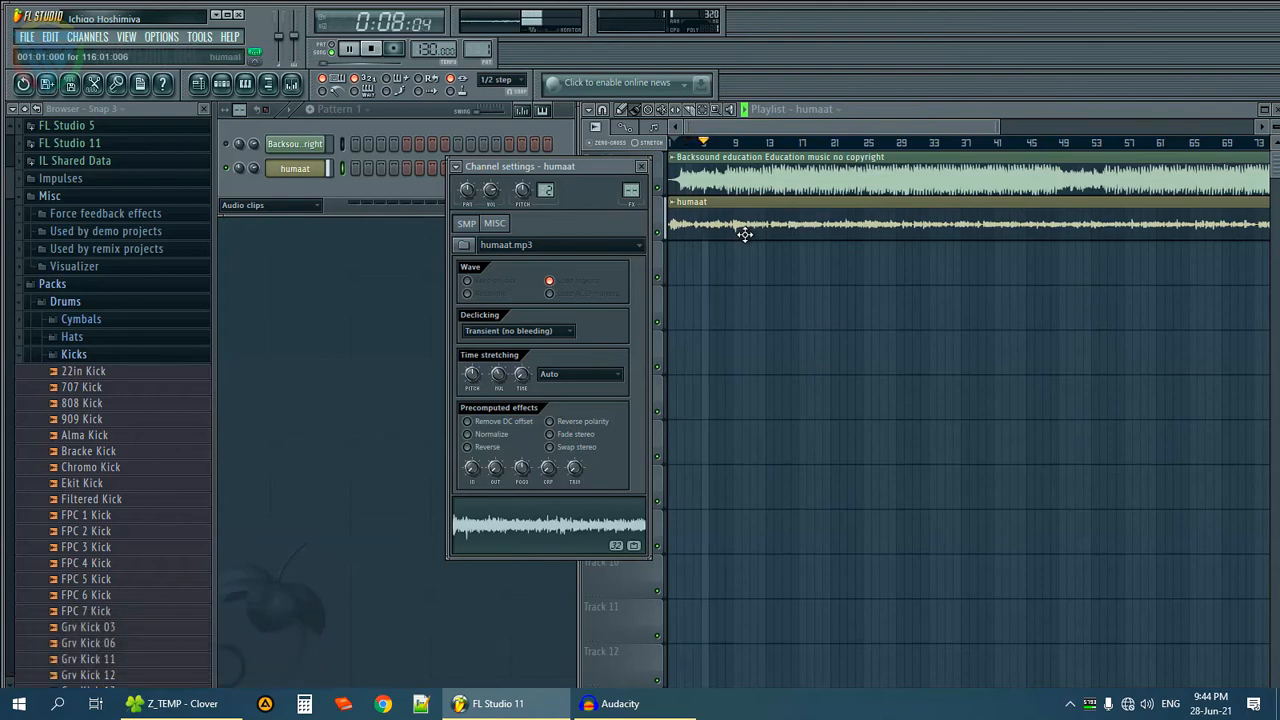
{"action": "key", "text": "space"}
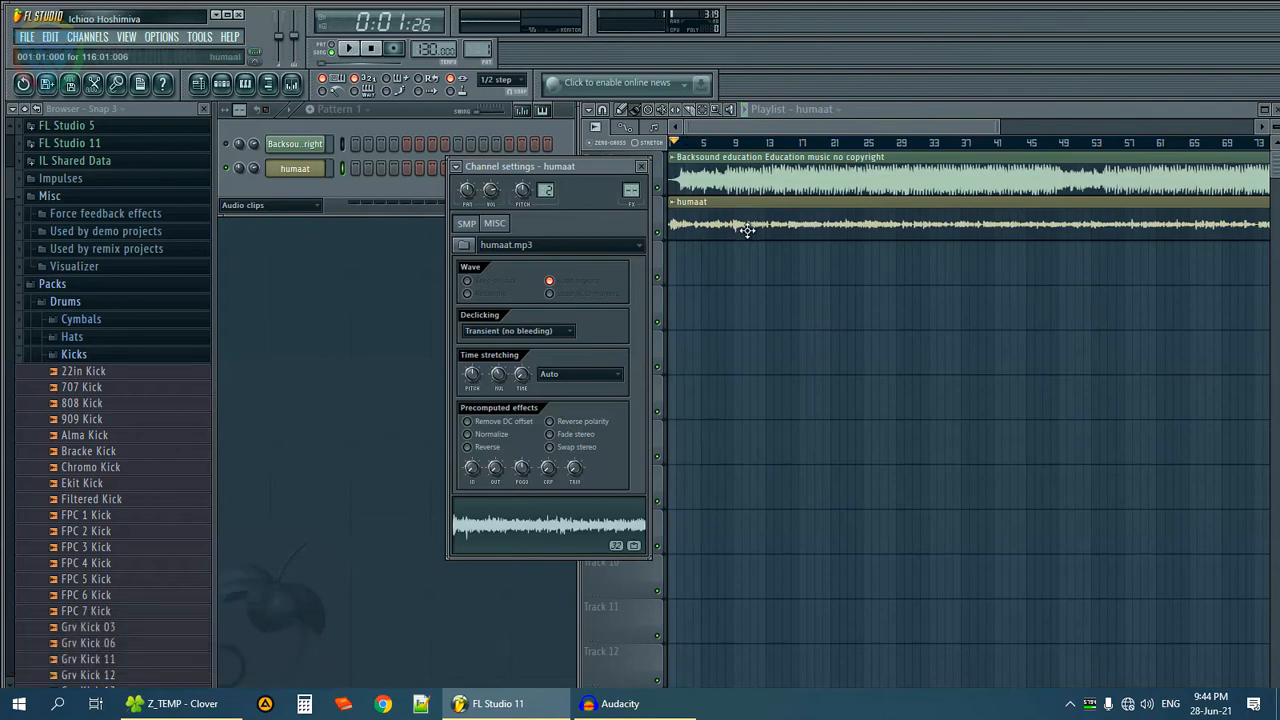
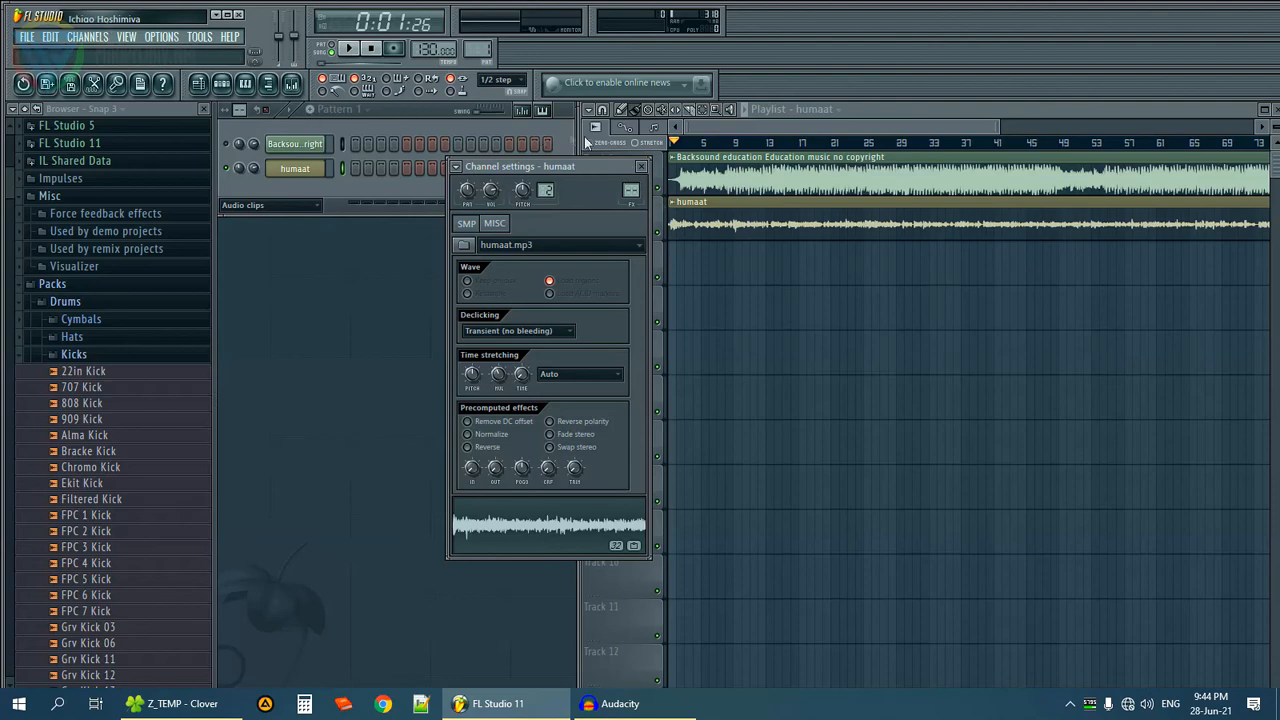
Duplicate humaat.mp3 in the Z_TEMP folder and import the copy onto Track 3 of the playlist.
{"action": "left_click_drag", "start_coordinate": [547, 166], "coordinate": [572, 176]}
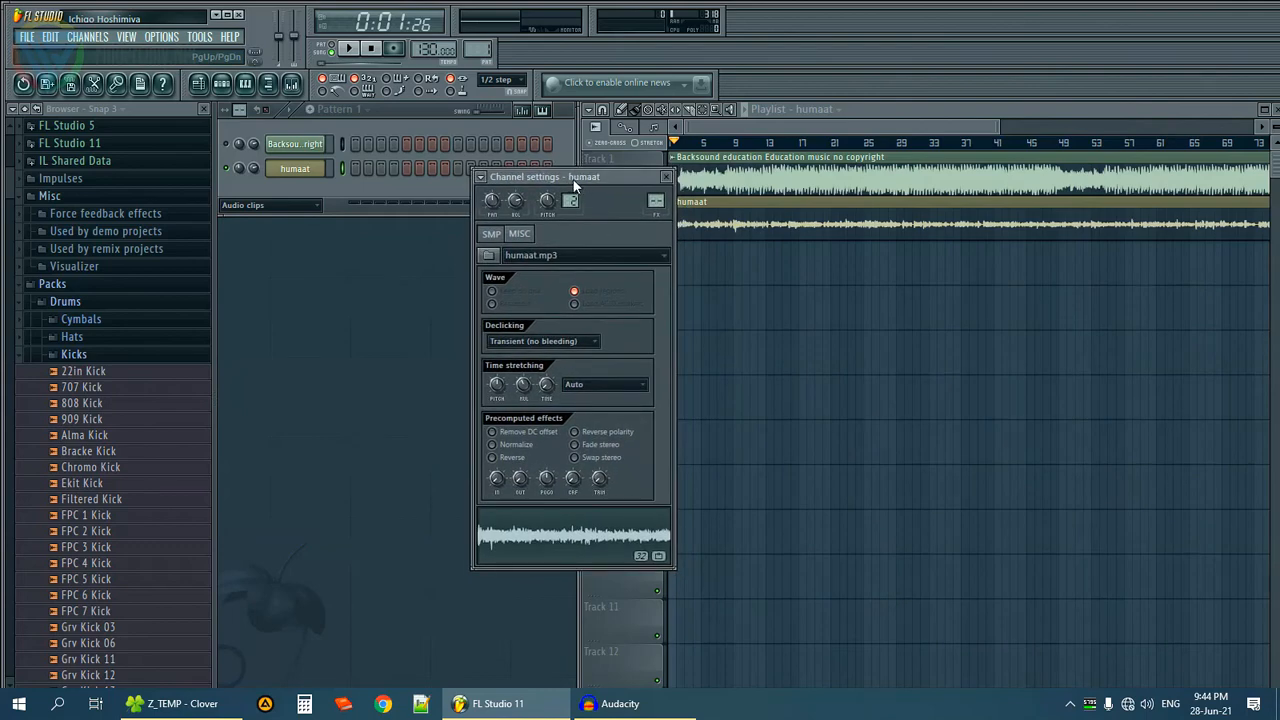
{"action": "left_click", "coordinate": [175, 703]}
{"action": "left_click_drag", "start_coordinate": [425, 194], "coordinate": [673, 600]}
{"action": "left_click_drag", "start_coordinate": [677, 667], "coordinate": [705, 264]}
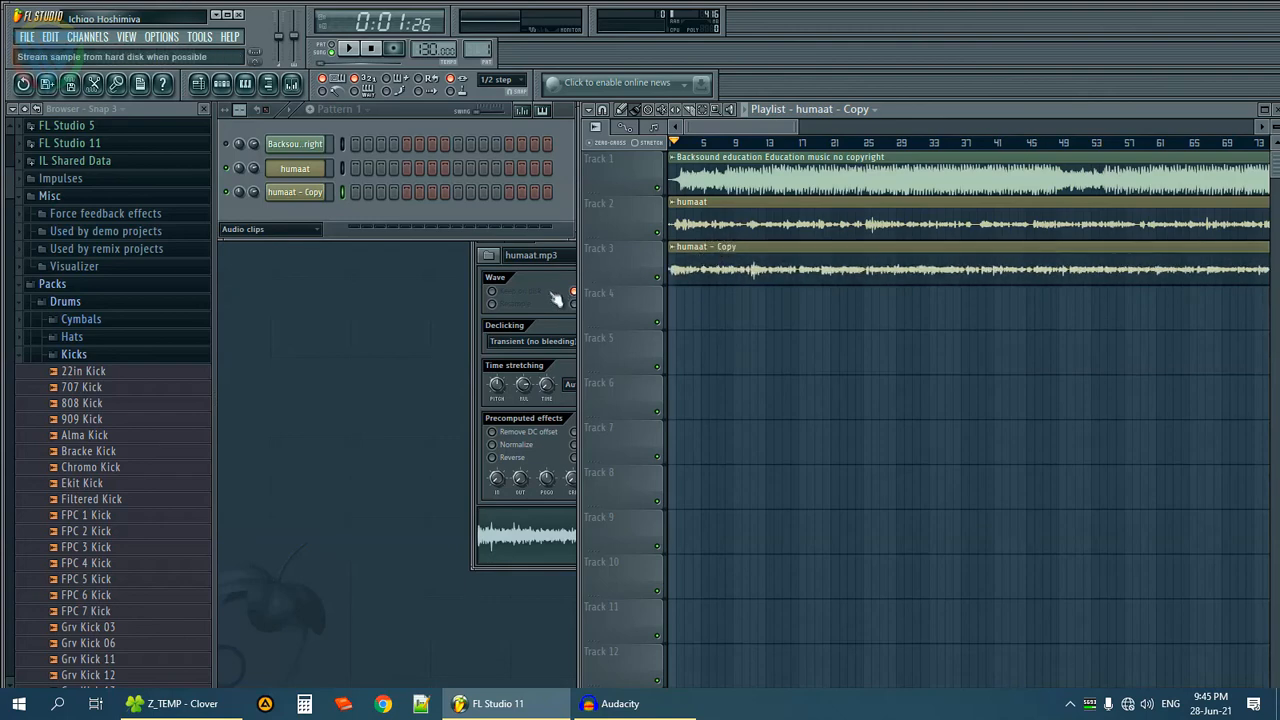
Bring the humaat channel's settings forward and reduce its time stretching multiplier.
{"action": "left_click", "coordinate": [475, 278]}
{"action": "left_click_drag", "start_coordinate": [578, 176], "coordinate": [507, 185]}
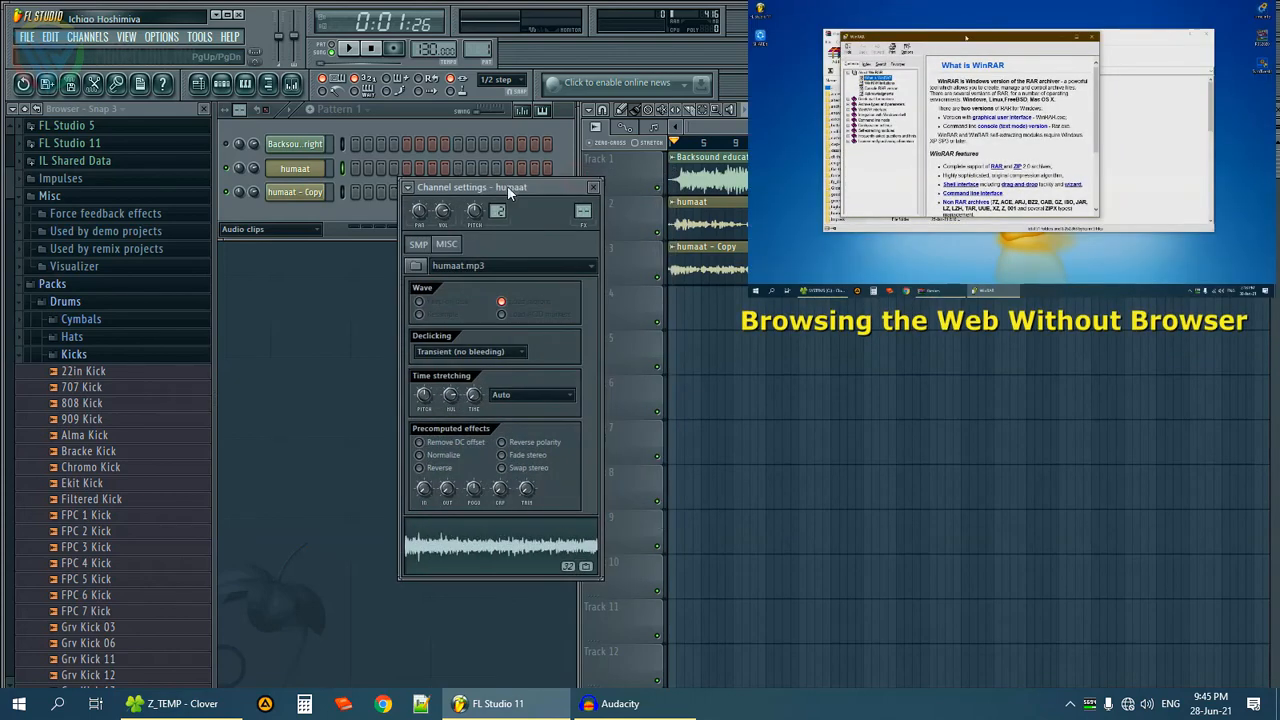
{"action": "left_click_drag", "start_coordinate": [451, 395], "coordinate": [451, 393]}
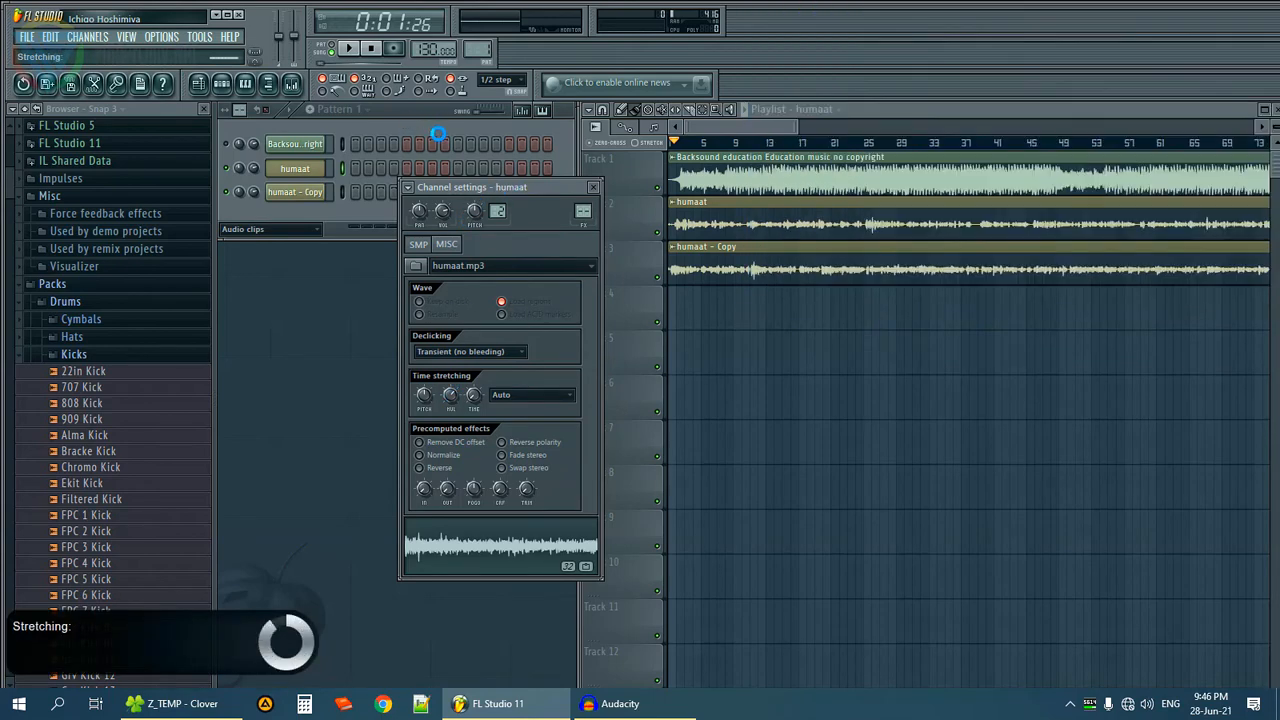
Mute the humaat channel, open the settings of humaat - Copy, and play part of the unstretched copy.
{"action": "left_click", "coordinate": [432, 126]}
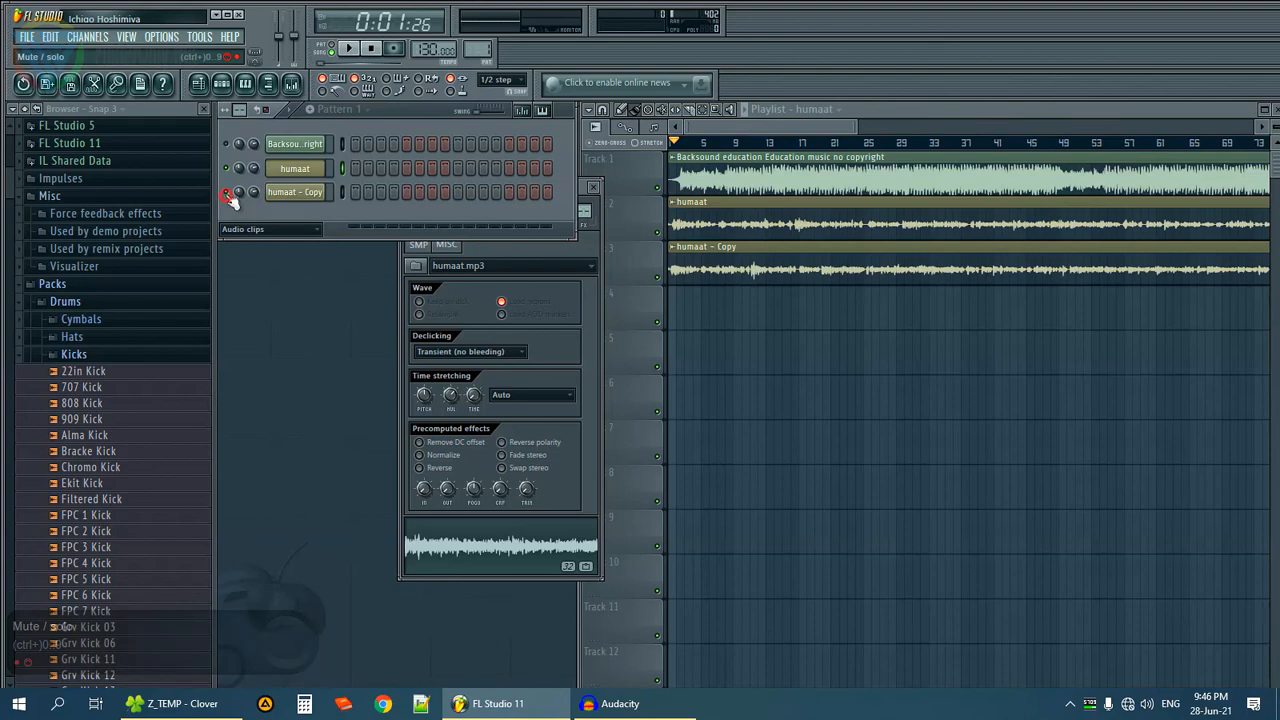
{"action": "left_click", "coordinate": [291, 196]}
{"action": "left_click", "coordinate": [291, 196]}
{"action": "left_click", "coordinate": [291, 196]}
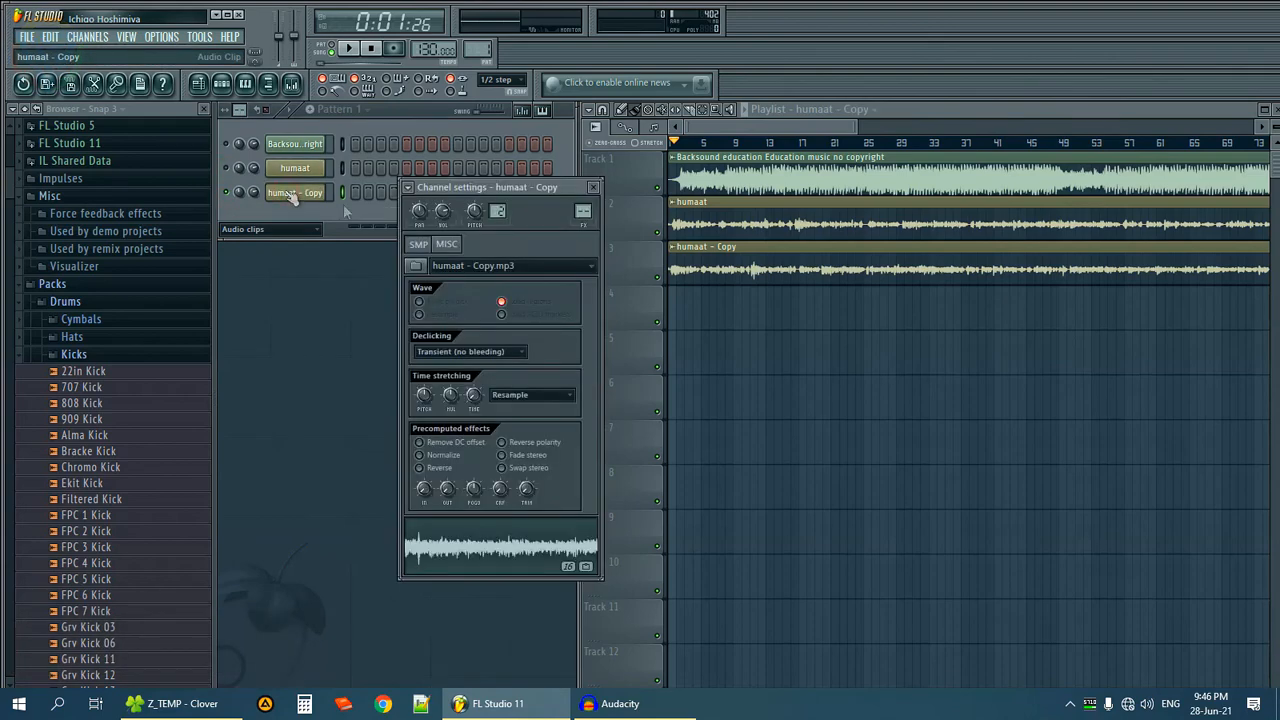
{"action": "left_click", "coordinate": [679, 246]}
{"action": "key", "text": "space"}
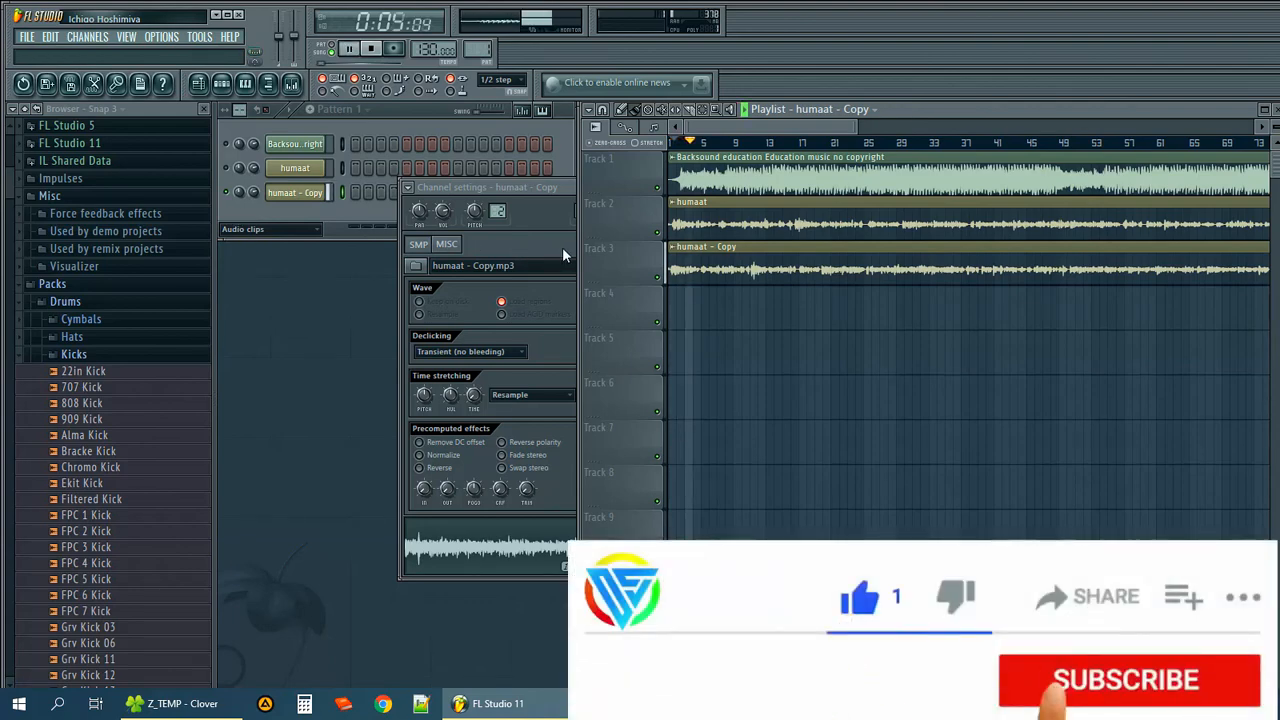
{"action": "key", "text": "space"}
Enable the humaat channel with humaat - Copy muted, and play part of the stretched version for comparison.
{"action": "left_click", "coordinate": [232, 170]}
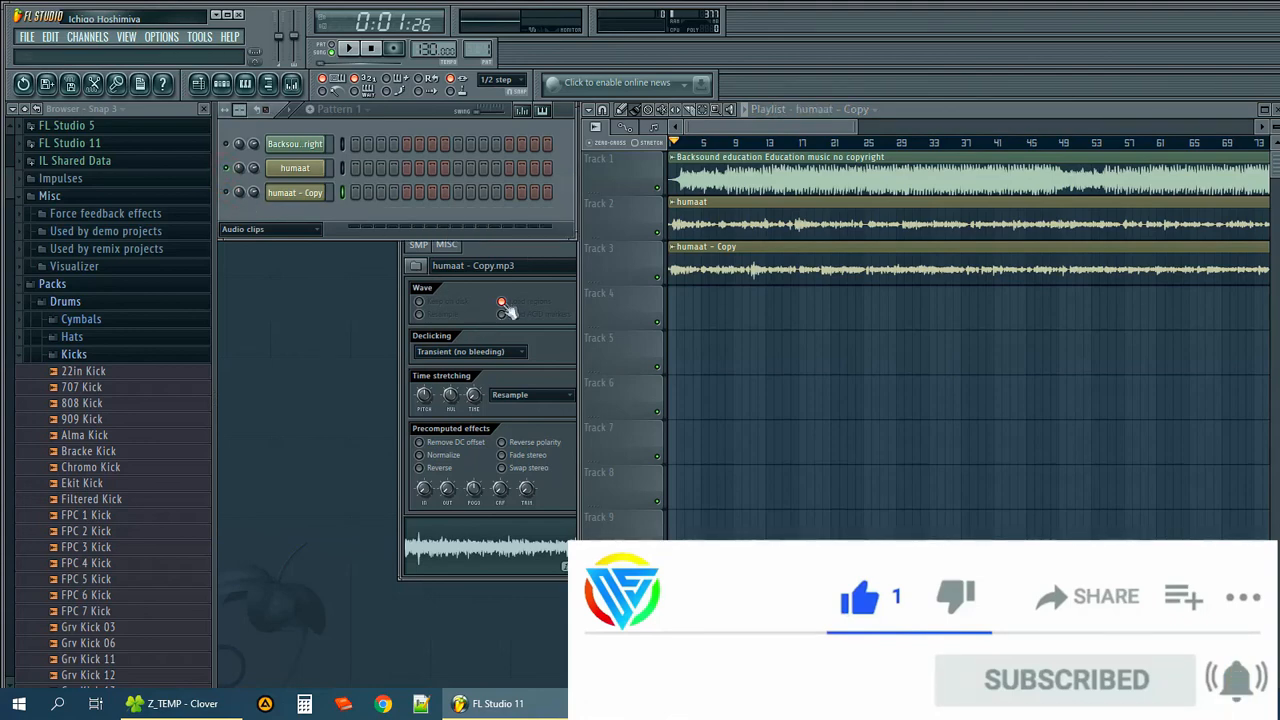
{"action": "left_click", "coordinate": [516, 258]}
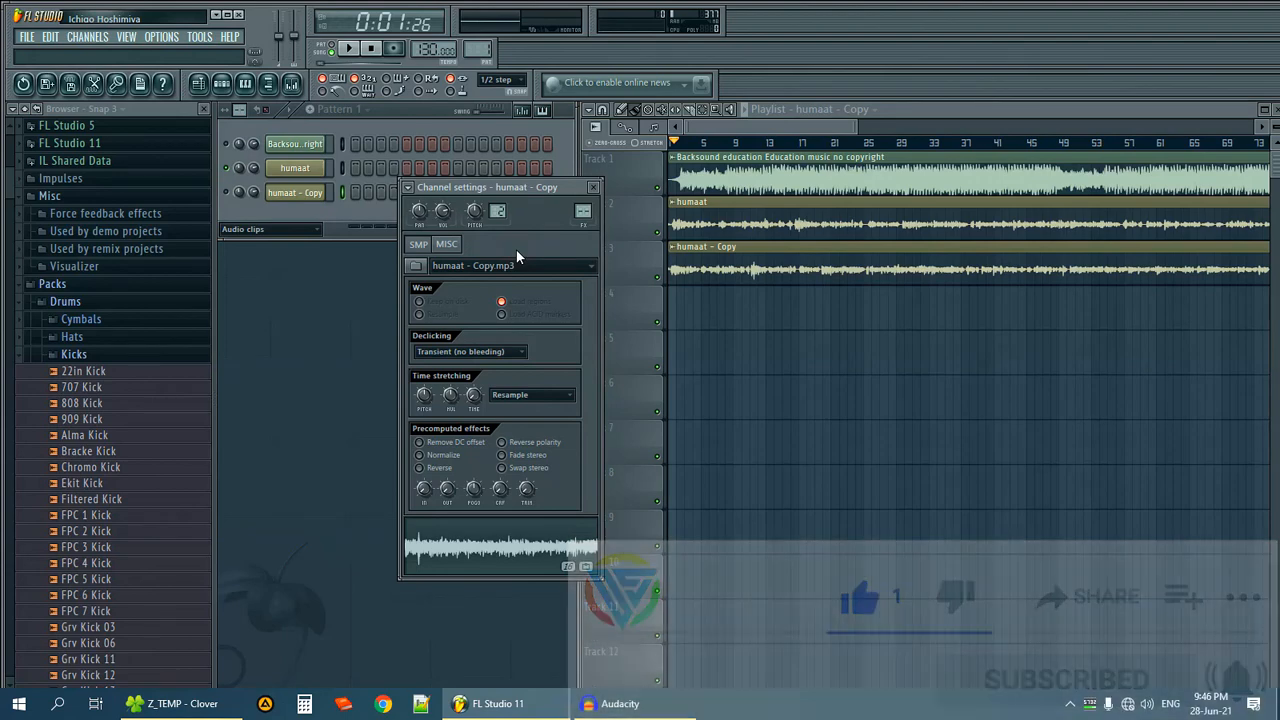
{"action": "key", "text": "space"}
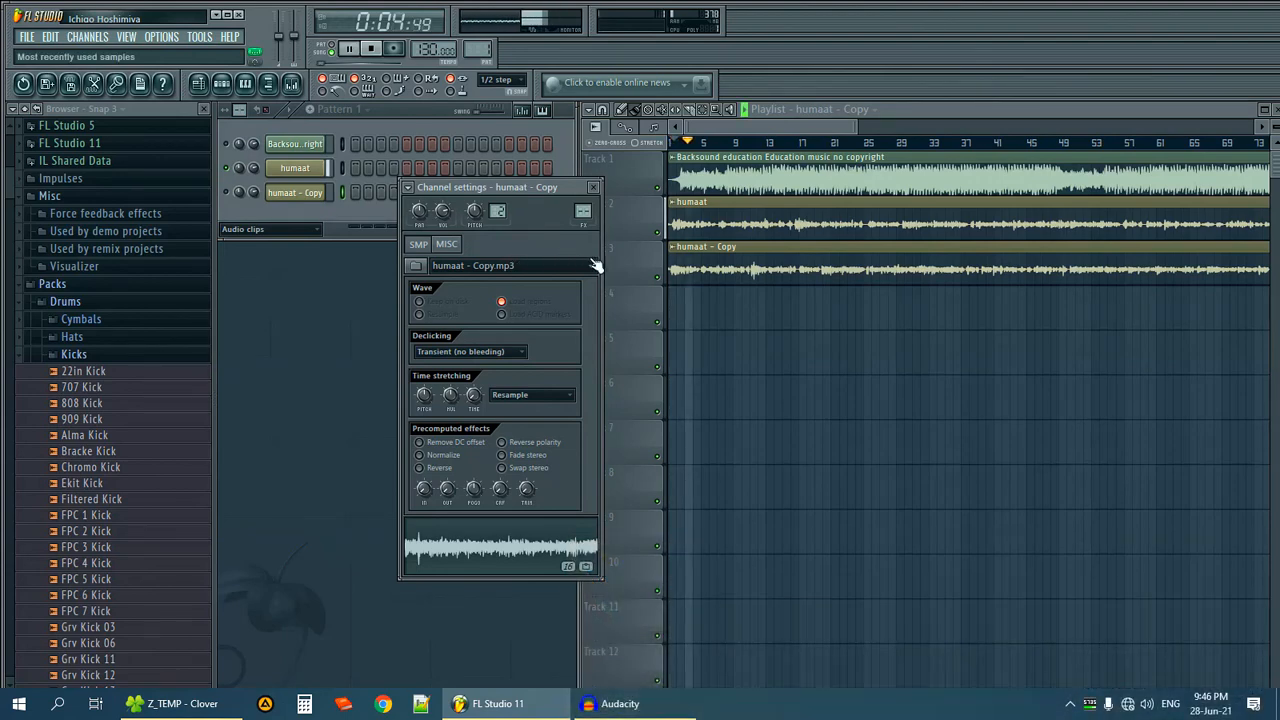
{"action": "key", "text": "space"}
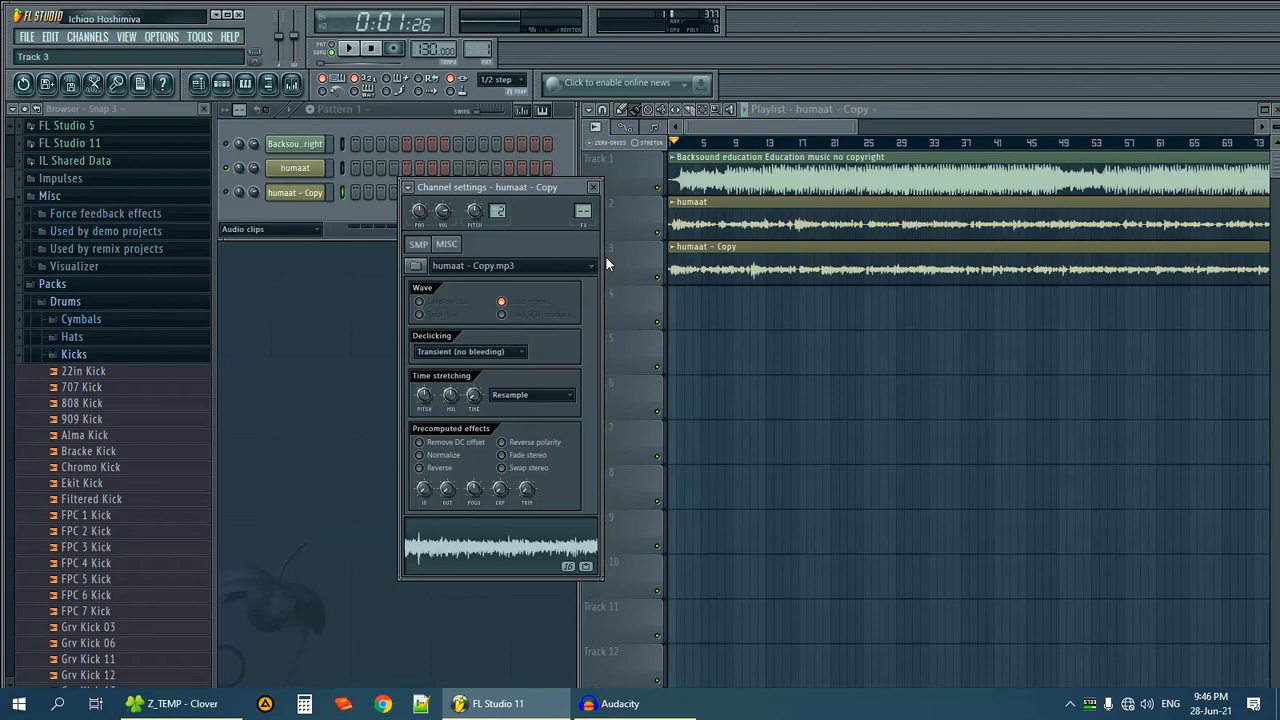